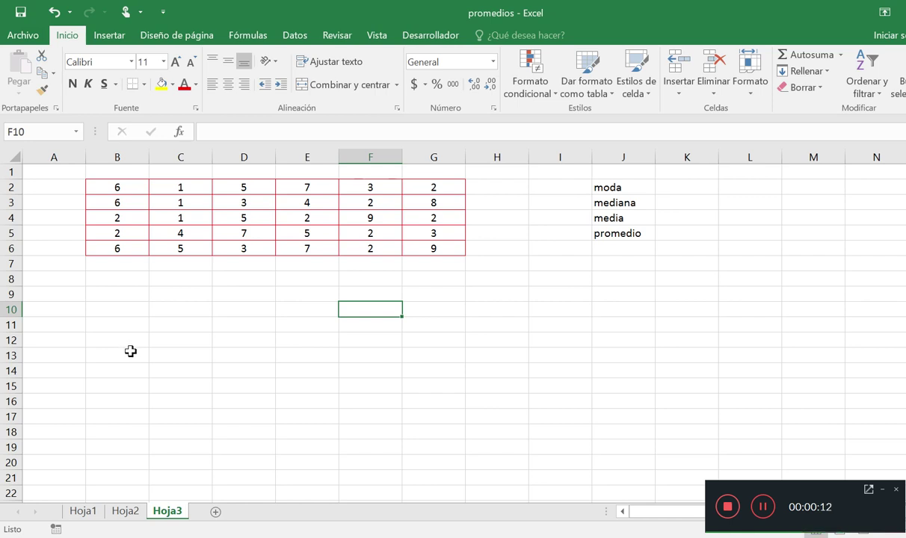
left_click(166, 295)
left_click(136, 294)
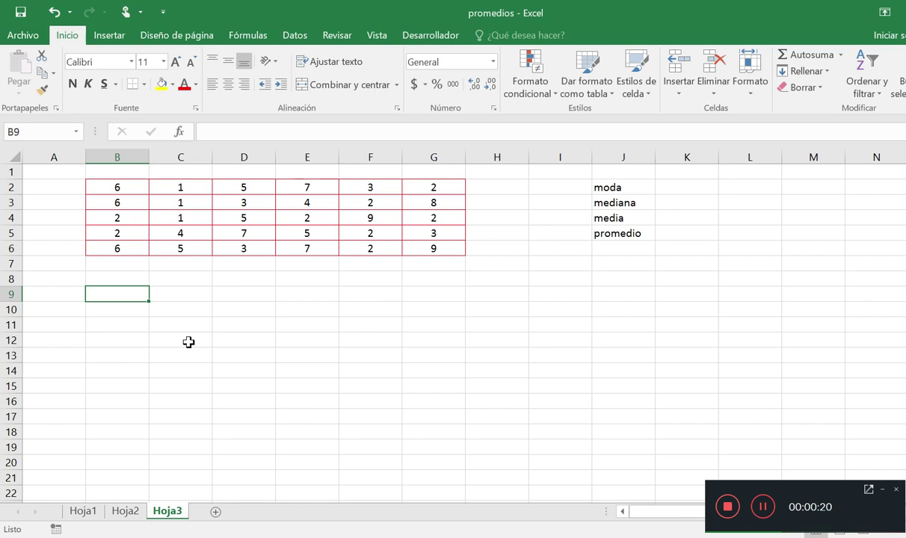
left_click(437, 338)
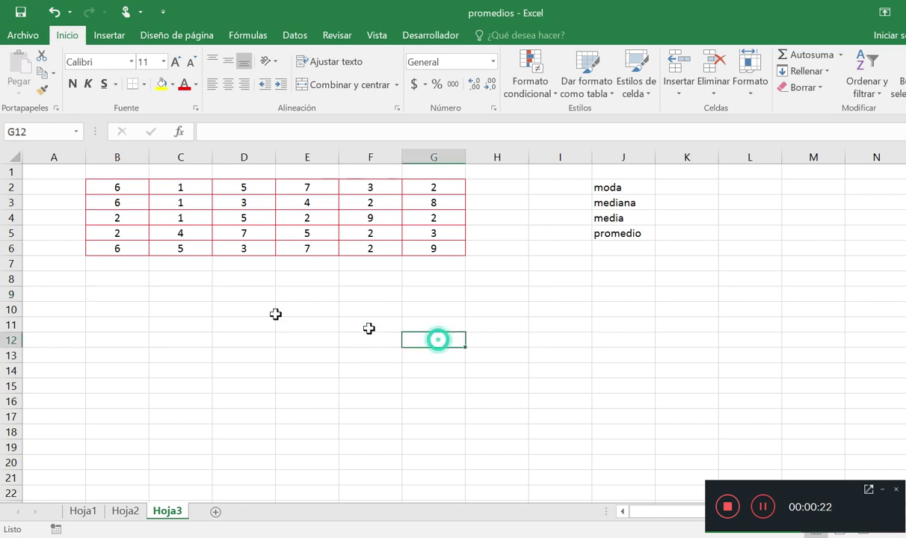
left_click(235, 307)
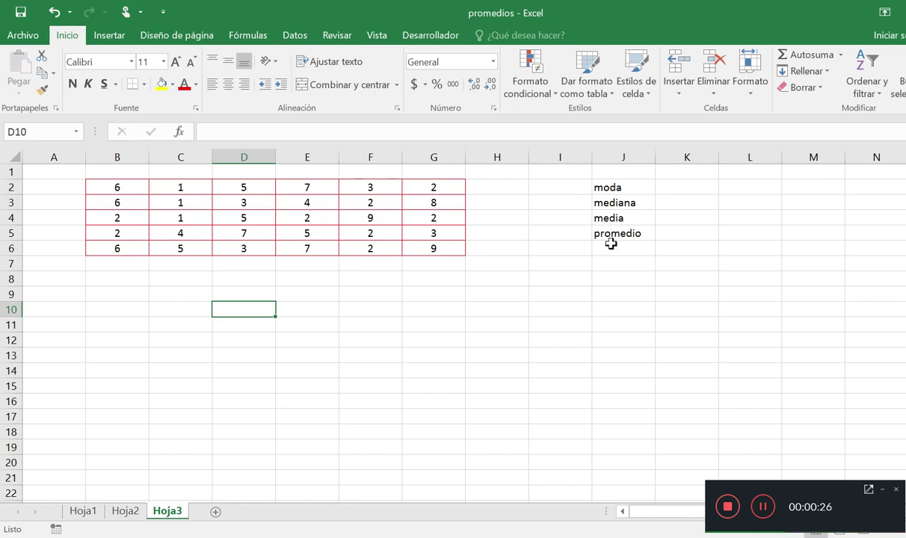
left_click(199, 293)
left_click_drag(136, 183, 432, 246)
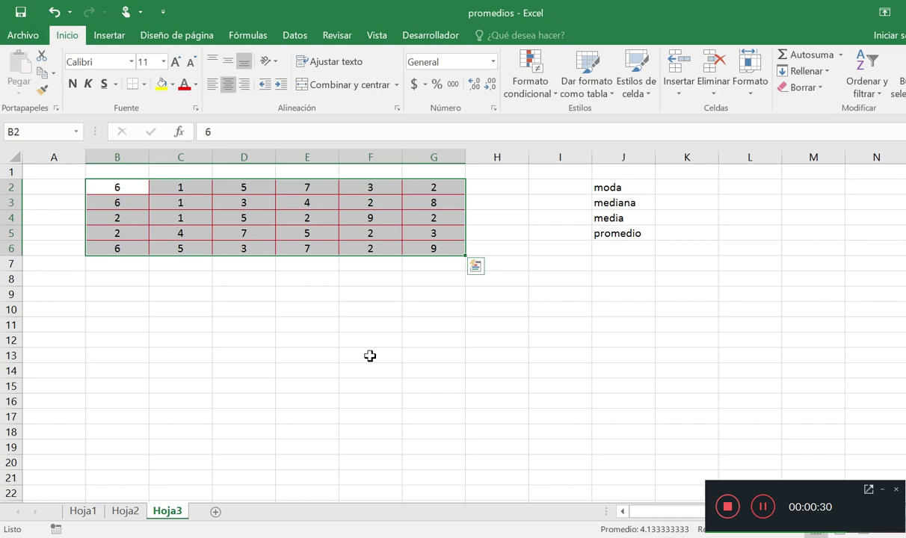
left_click_drag(251, 336, 256, 329)
left_click(882, 489)
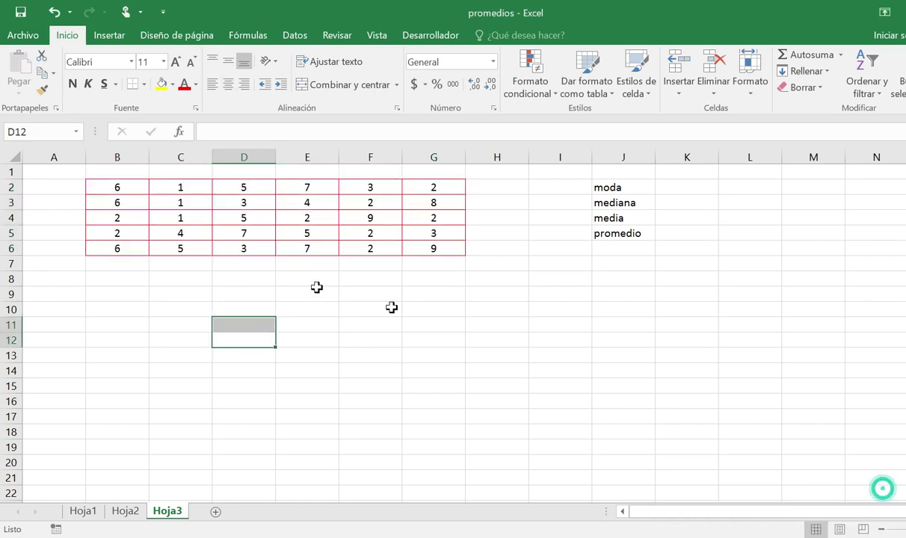
left_click(180, 278)
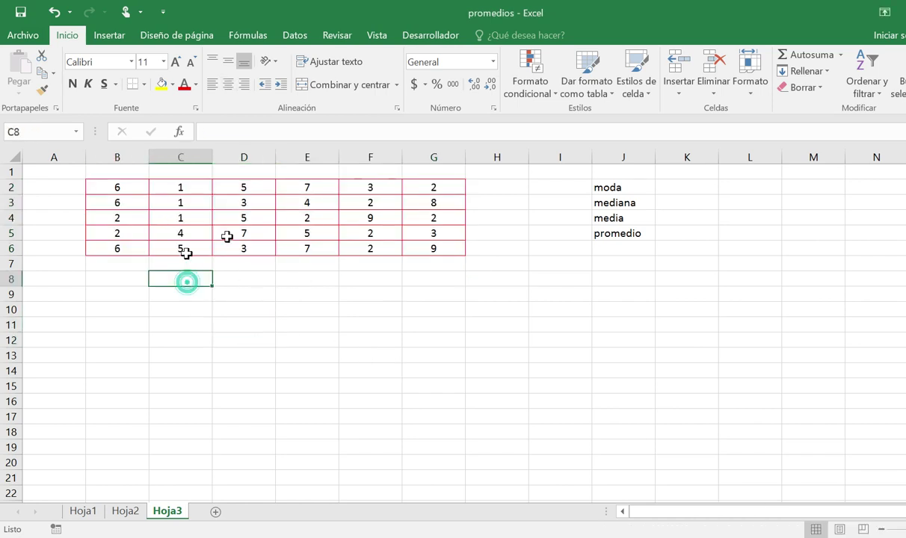
left_click(112, 187)
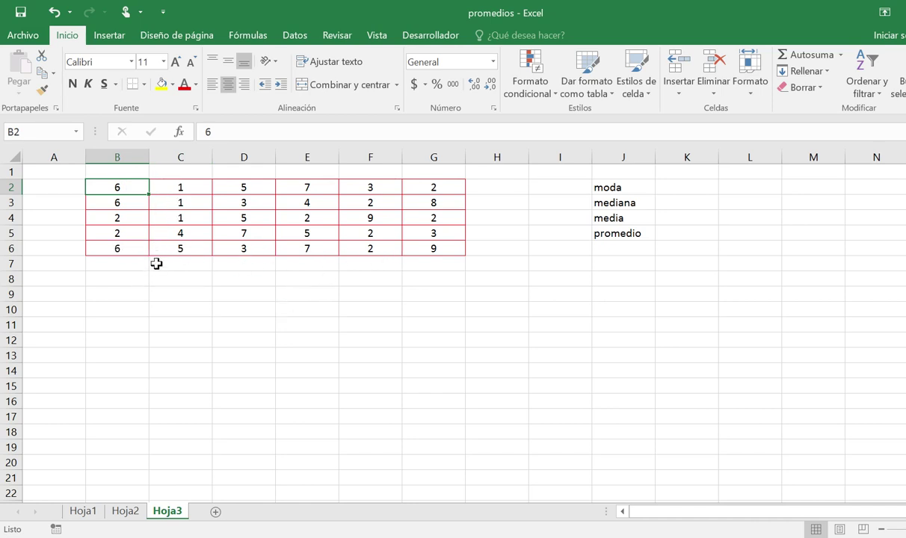
left_click_drag(122, 186, 121, 250)
left_click_drag(178, 186, 181, 248)
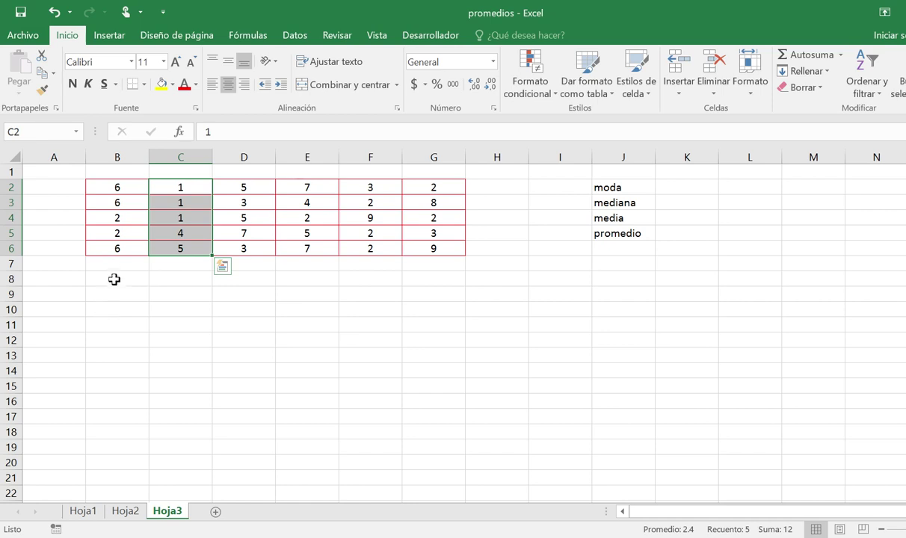
Step: Enter a formula in cell B8 that adds the column's cells individually: =B2+B3+B4+B5+B6
left_click(113, 278)
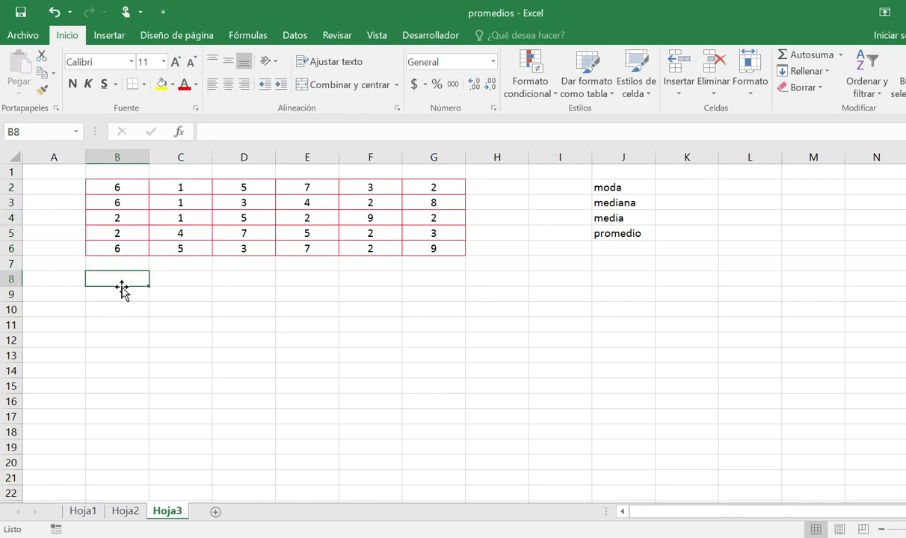
type("=")
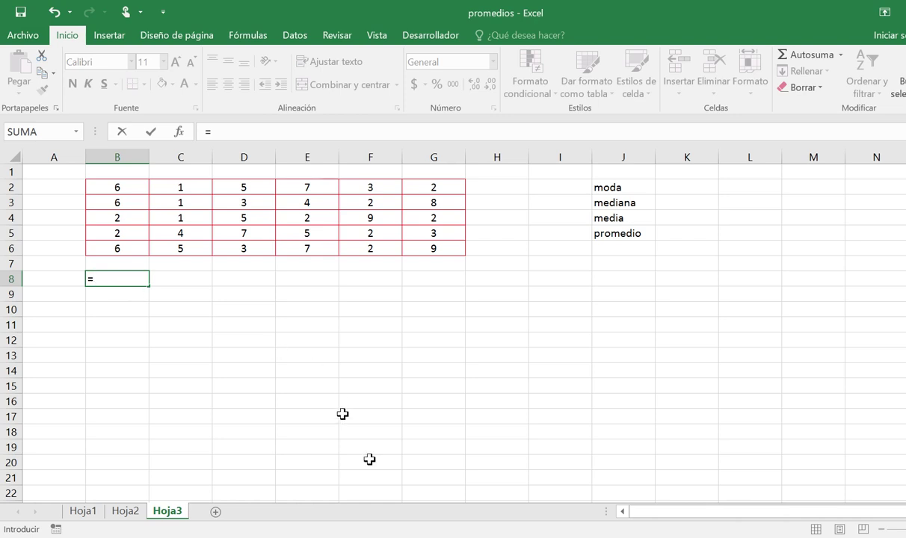
left_click(127, 187)
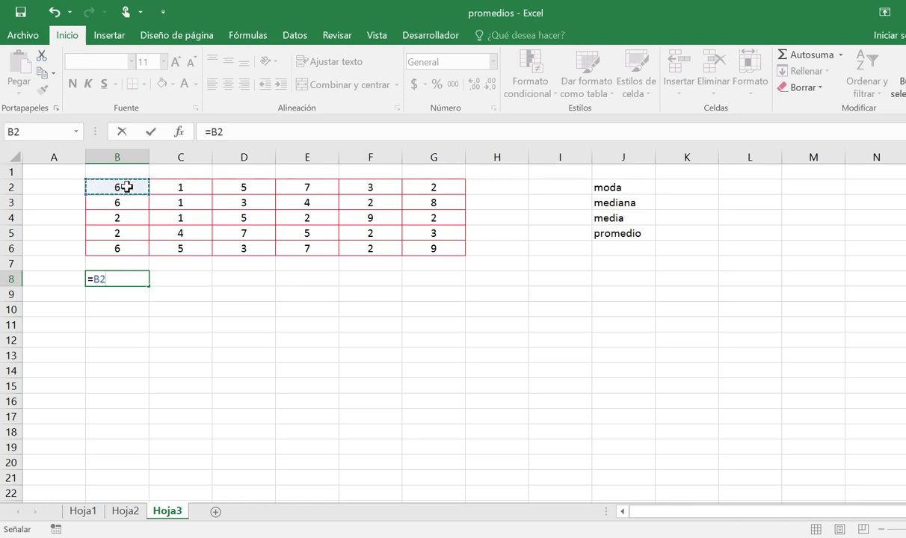
type("+")
left_click(121, 201)
type("+")
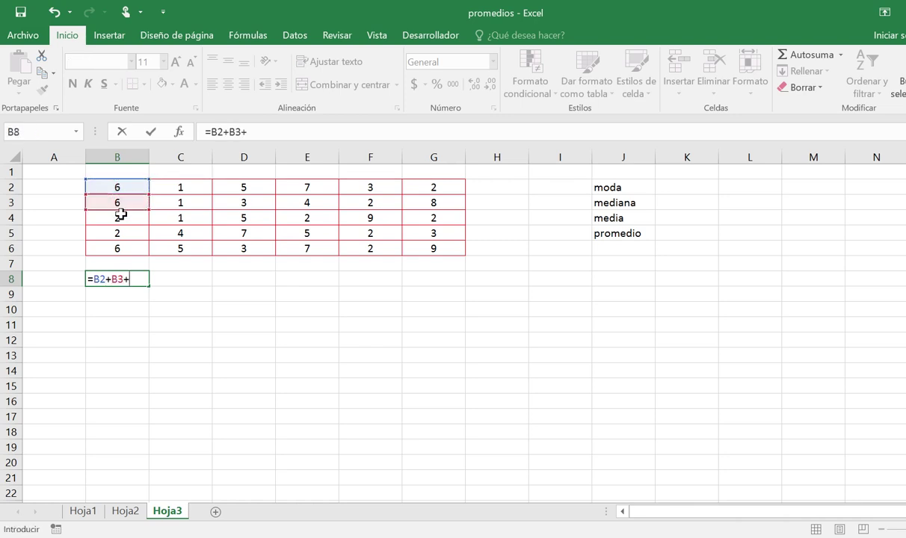
left_click(121, 215)
type("+")
left_click(121, 232)
type("+")
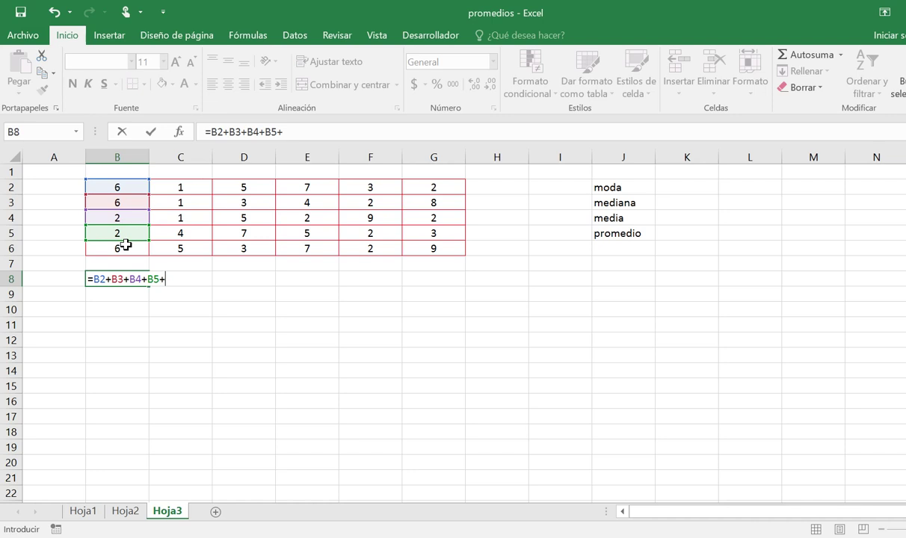
left_click(124, 246)
key("Return")
Step: Move the cell-by-cell addition formula from B8 to B10
left_click(122, 319)
left_click(115, 277)
left_click_drag(122, 187, 120, 251)
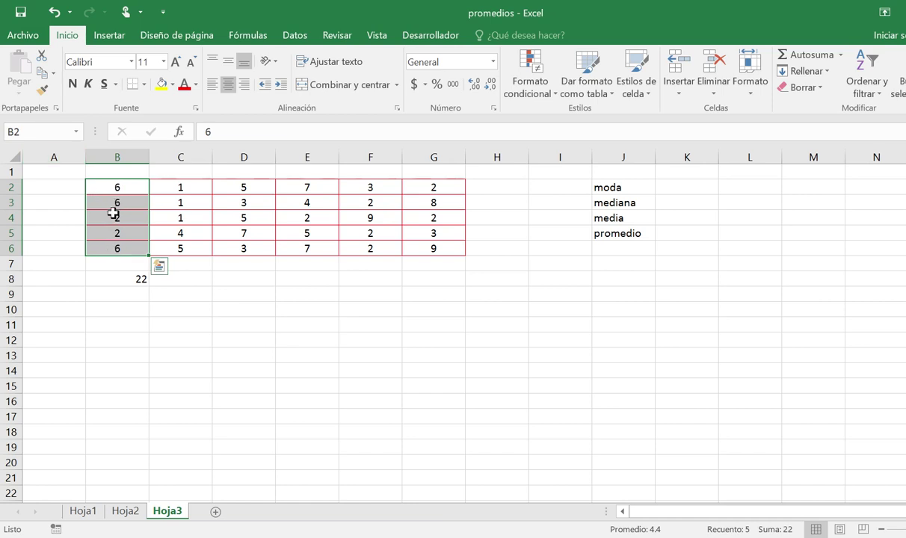
left_click(129, 276)
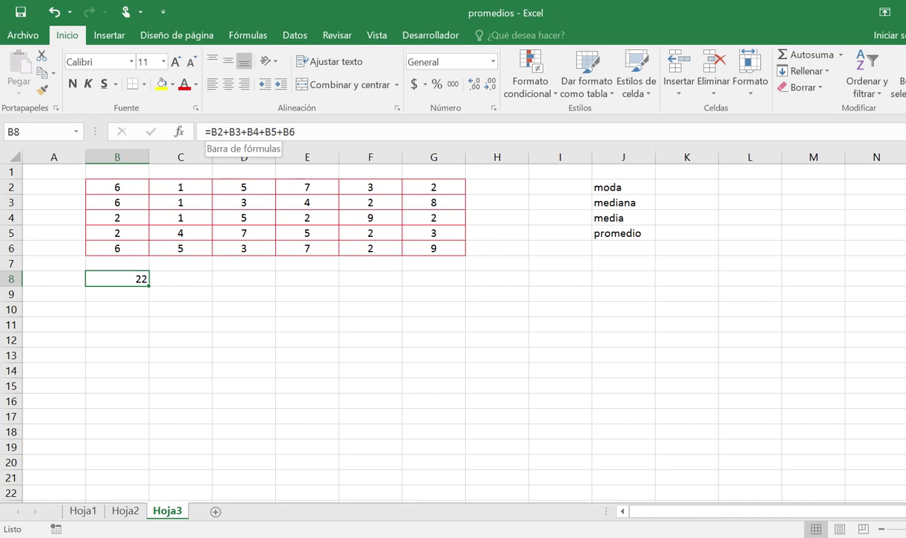
left_click(136, 326)
left_click(124, 283)
left_click_drag(125, 286, 128, 320)
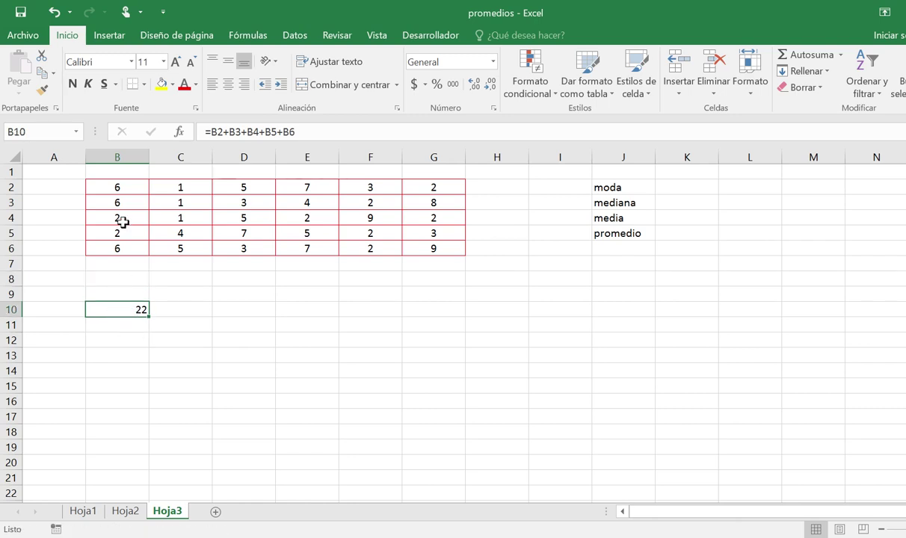
Step: Total the range B2:B6 in cell B8 with the SUMA function
left_click_drag(127, 187, 116, 249)
left_click(118, 279)
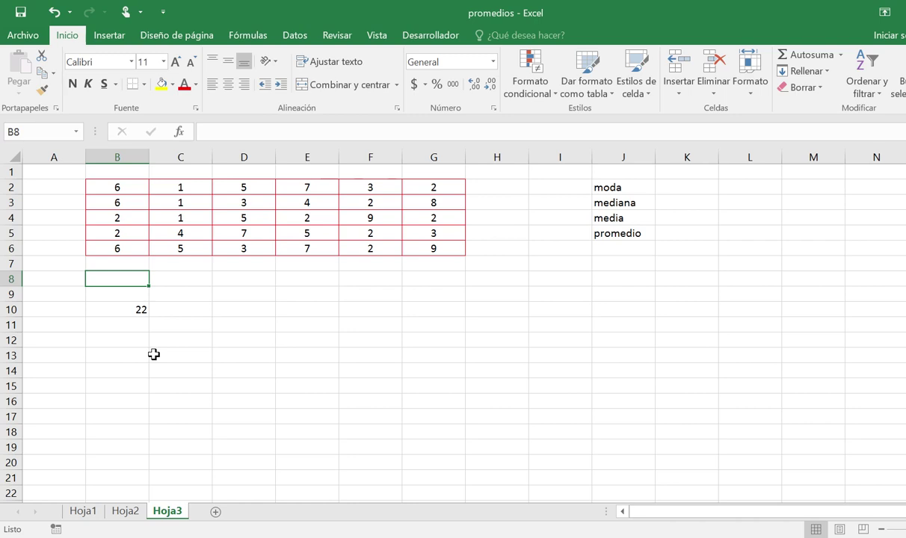
type("=")
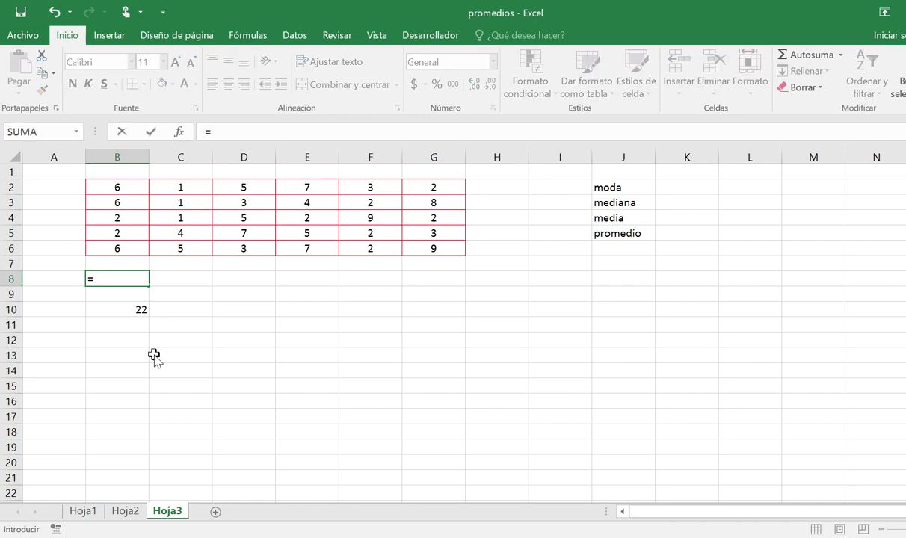
type("suma")
key("Tab")
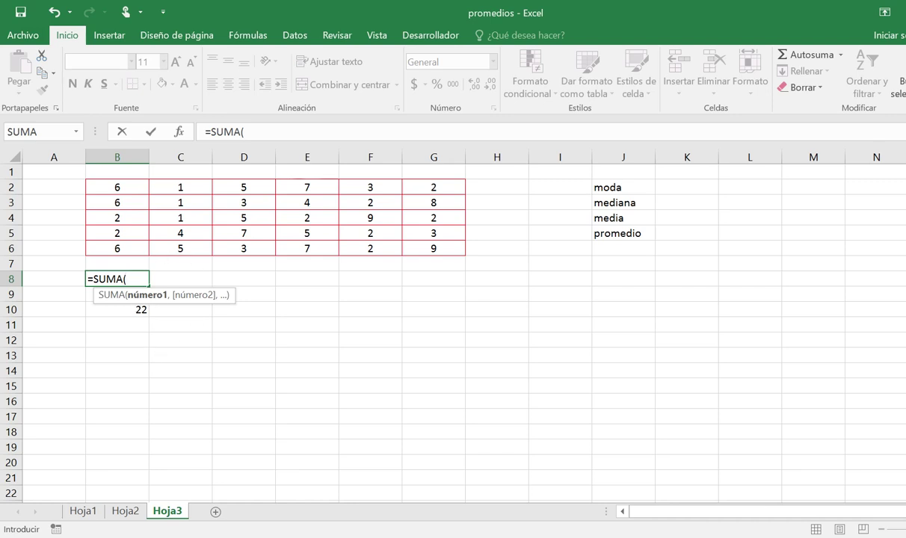
left_click_drag(128, 187, 134, 252)
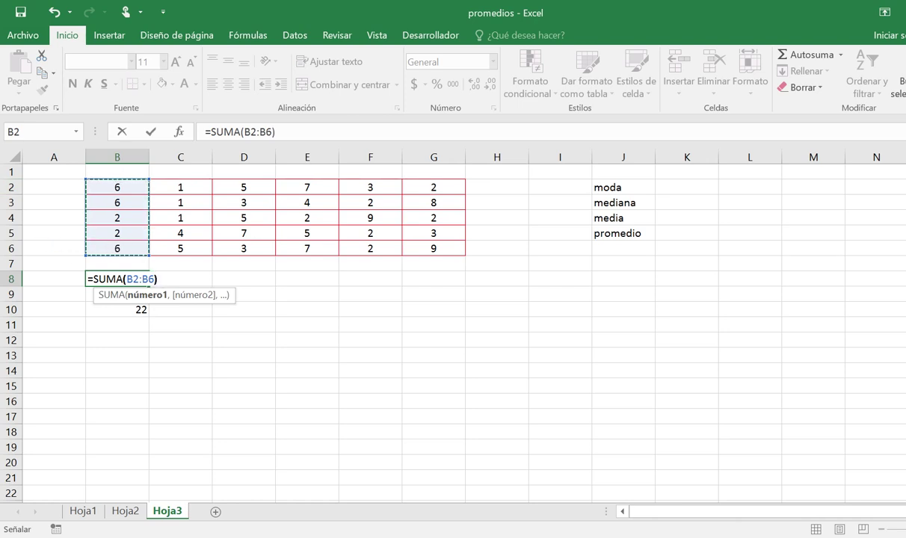
key("Return")
left_click(134, 278)
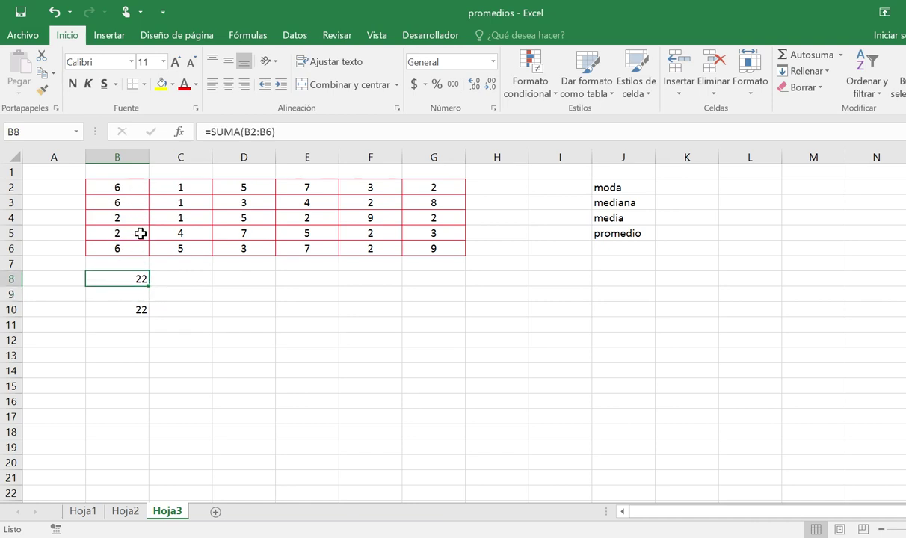
left_click(144, 305)
left_click(127, 279)
Step: Enter a formula in cell C8 that subtracts C6 from C2
left_click(165, 282)
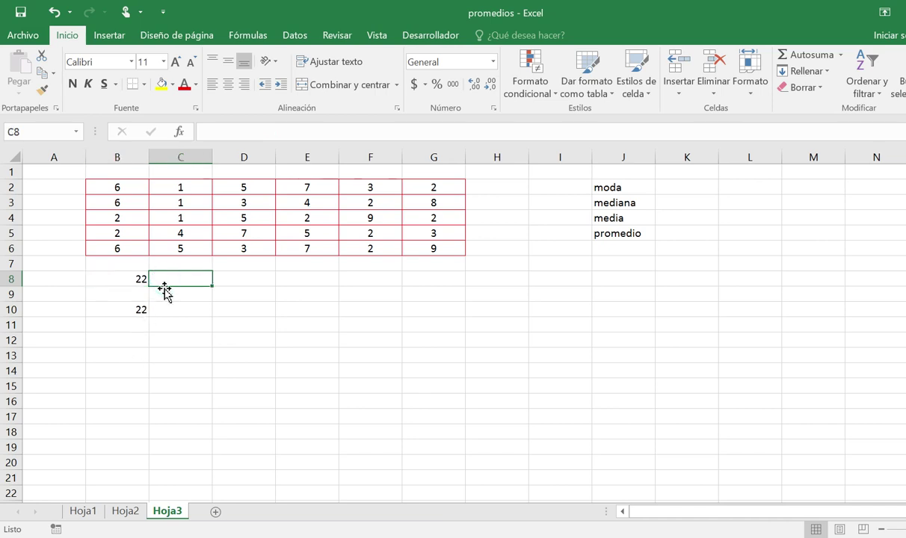
left_click(170, 186)
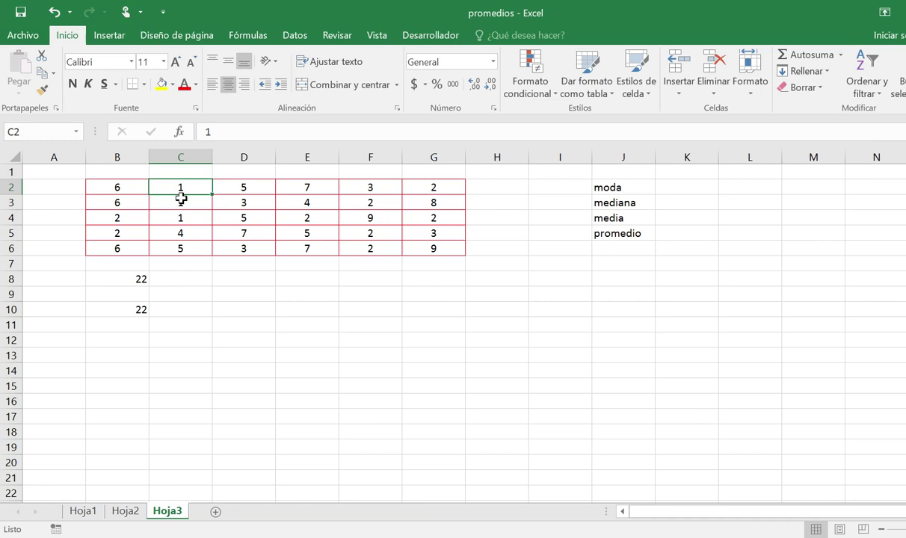
left_click(180, 248)
left_click(166, 279)
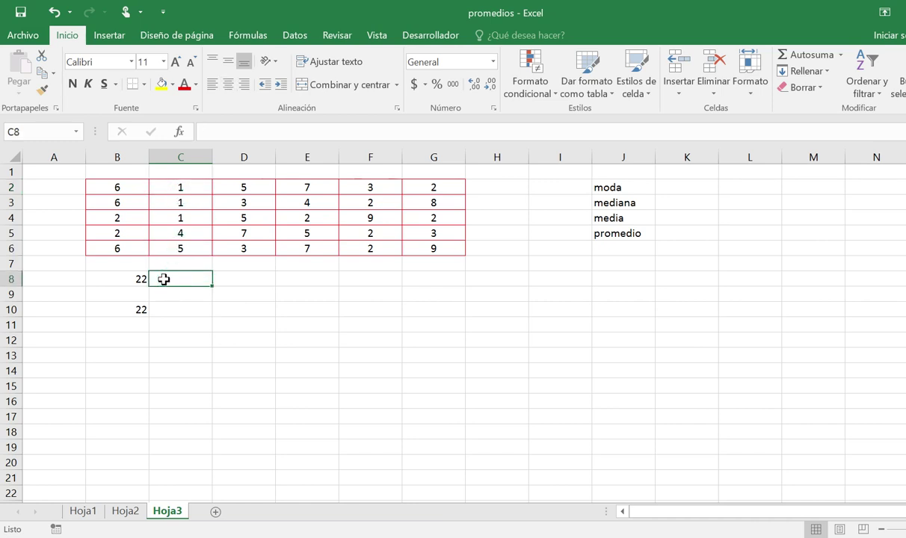
type("=")
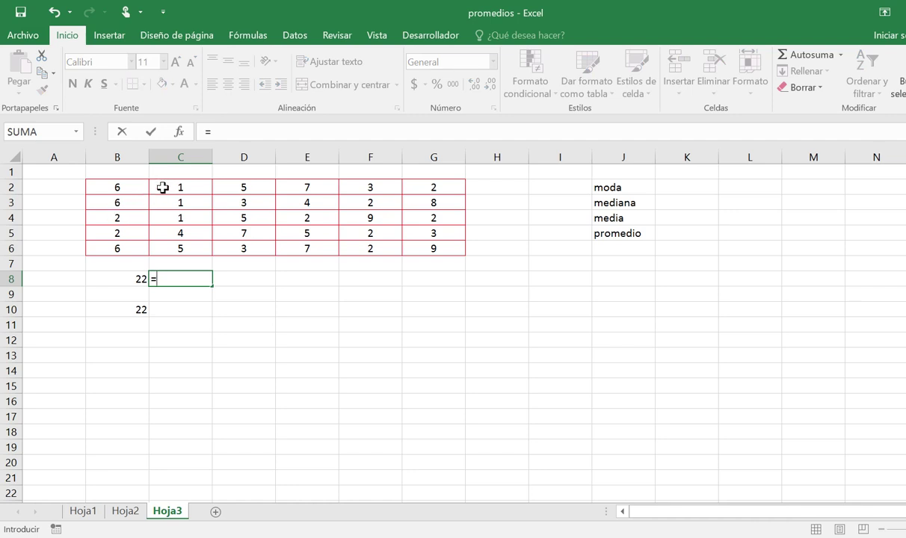
left_click(162, 187)
type("-")
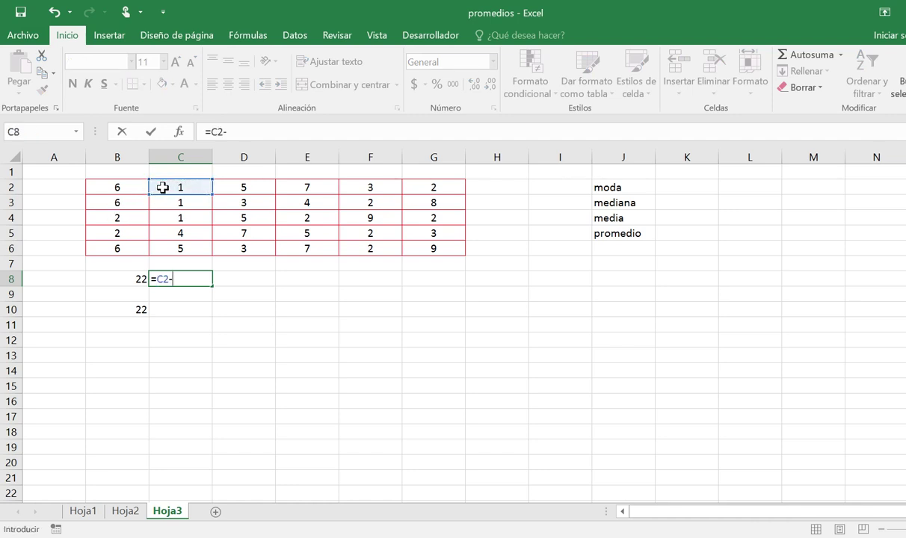
left_click(173, 249)
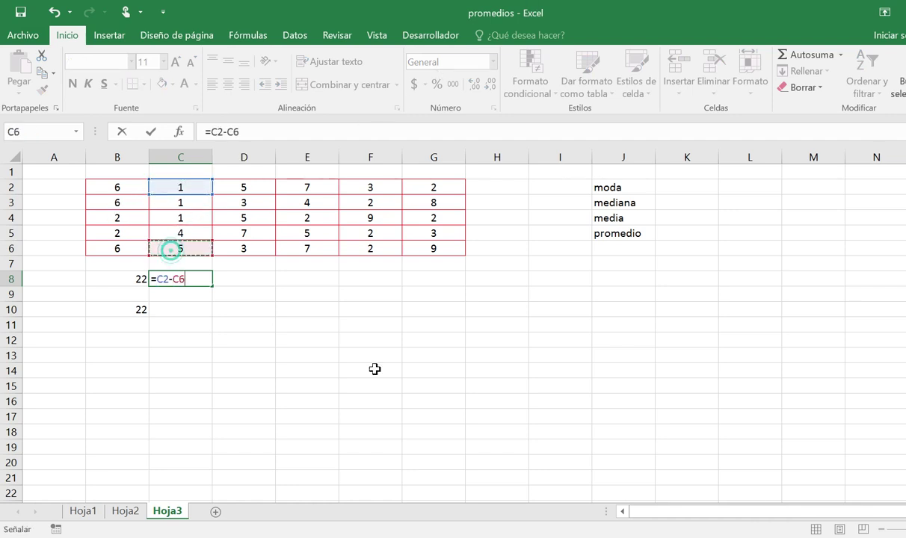
key("Return")
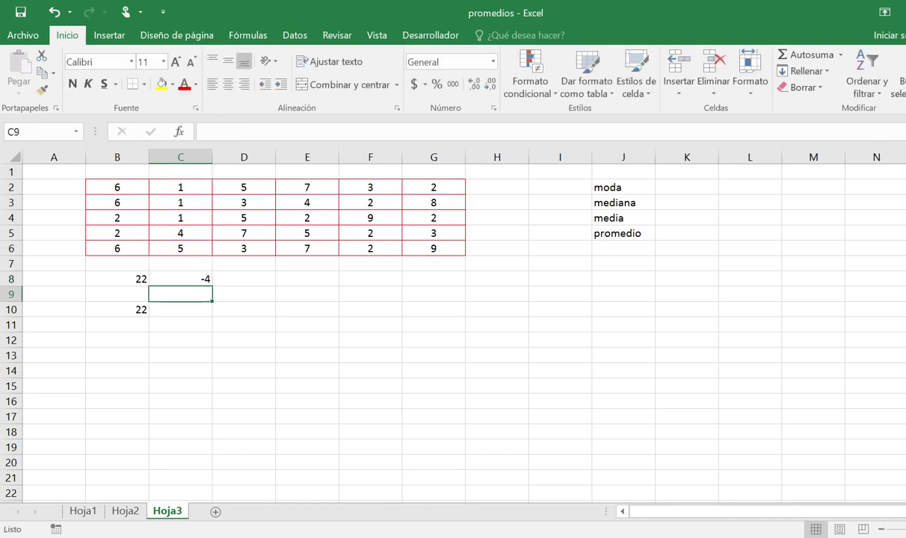
Step: Clear the subtraction formula from cell C8
left_click(179, 188)
left_click(194, 251)
left_click(191, 180)
left_click(174, 253)
left_click(199, 185)
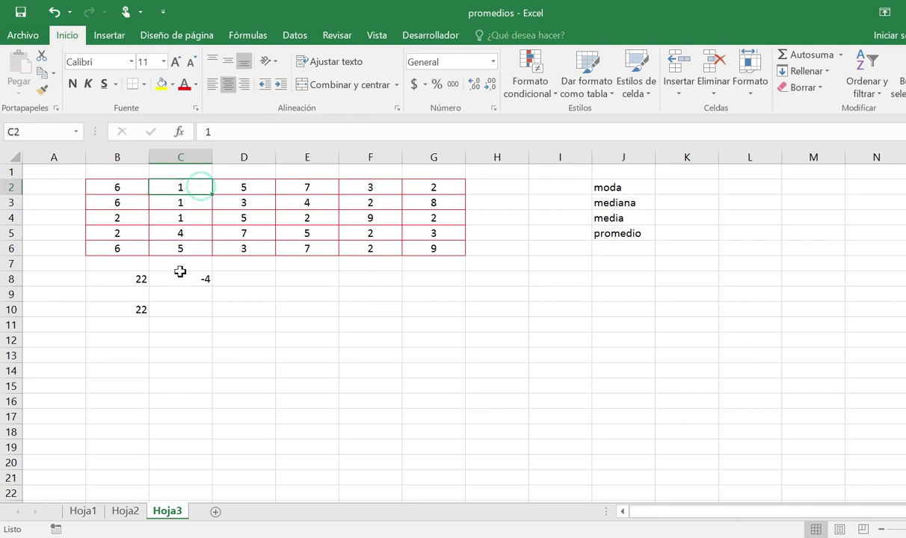
left_click(190, 276)
key("Delete")
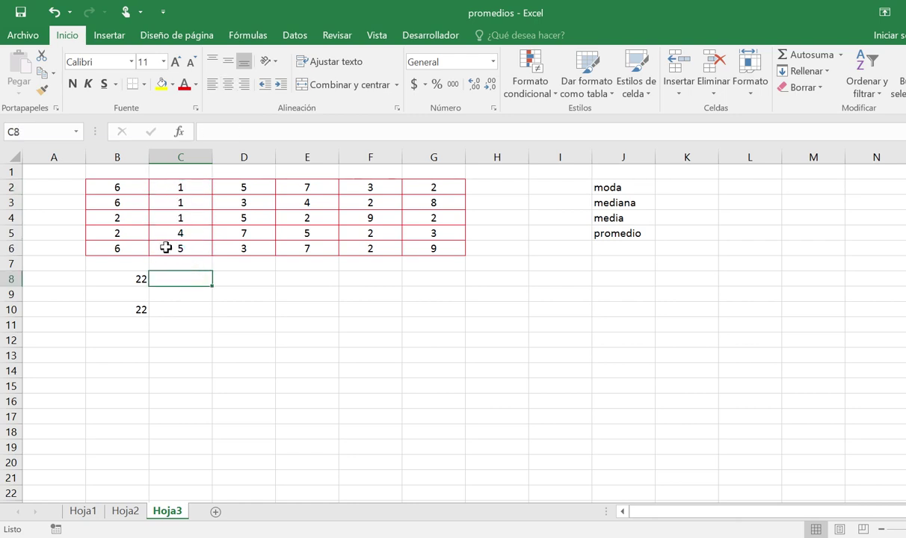
Step: Examine the SUMA formula in B8 with its source range, and the numbers in C2:C6
left_click(133, 279)
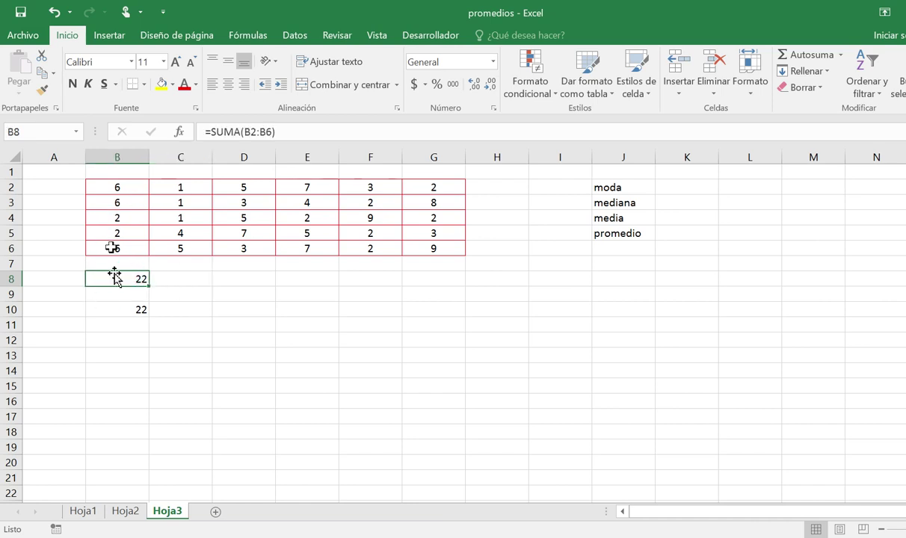
double_click(106, 278)
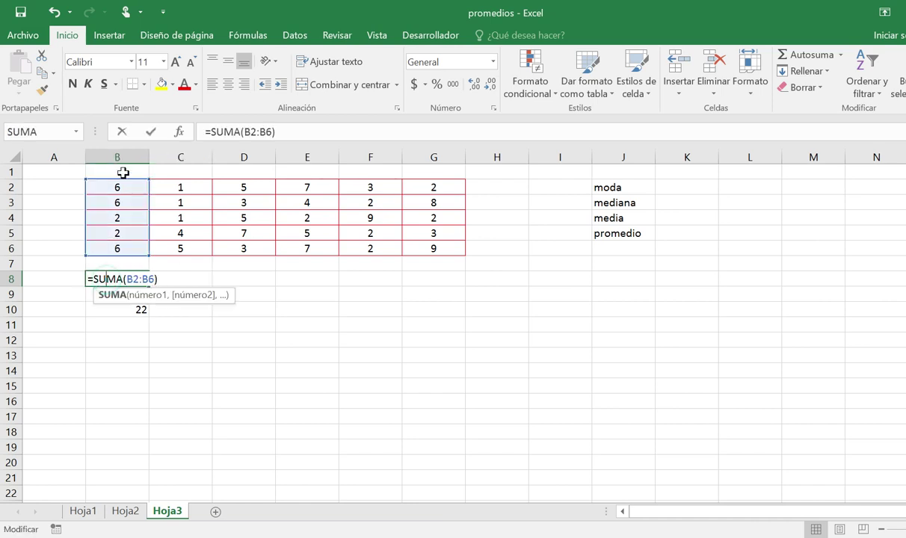
key("Return")
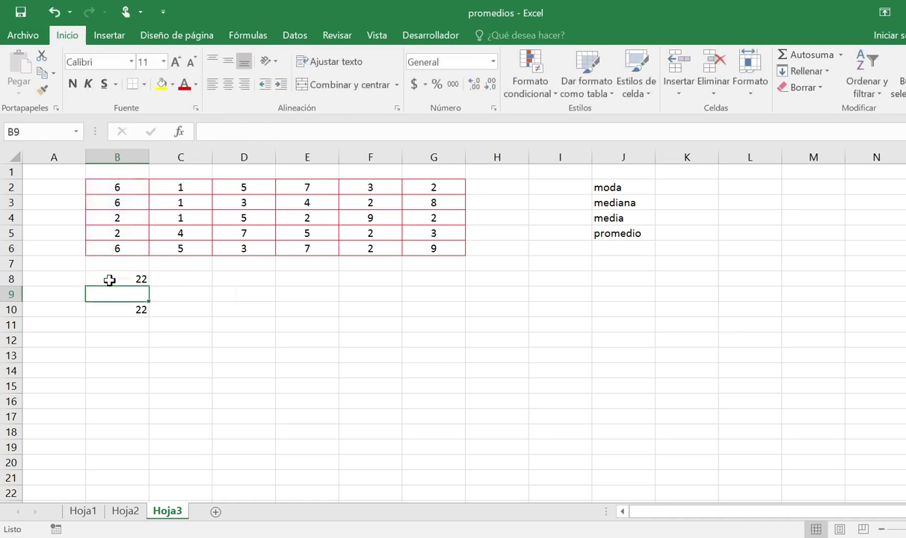
left_click(164, 183)
left_click_drag(173, 219, 181, 257)
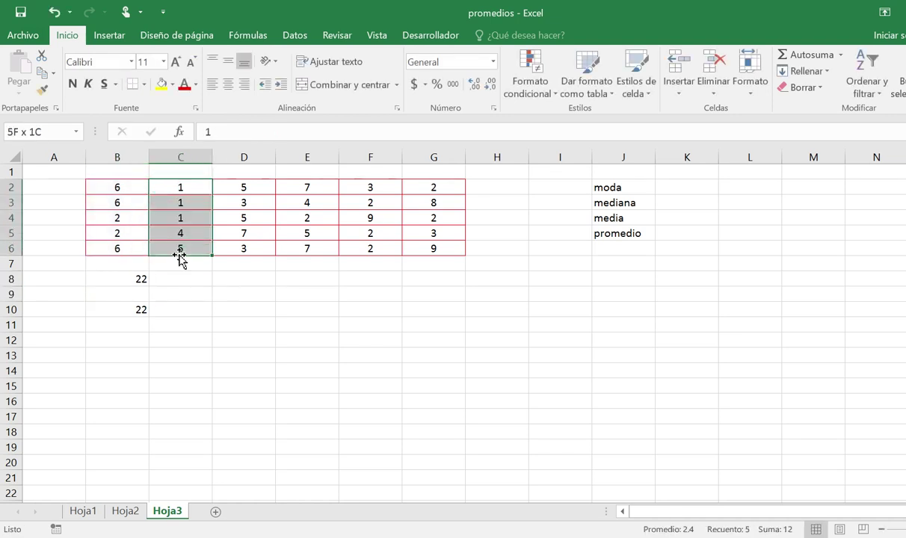
left_click(167, 281)
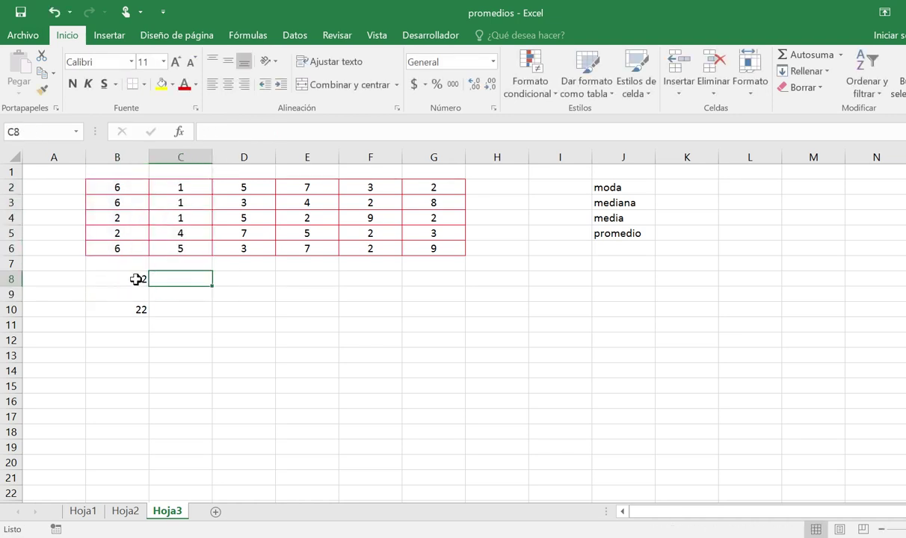
Step: Total the range C2:C6 in cell C8 with the SUMA function
type("=u")
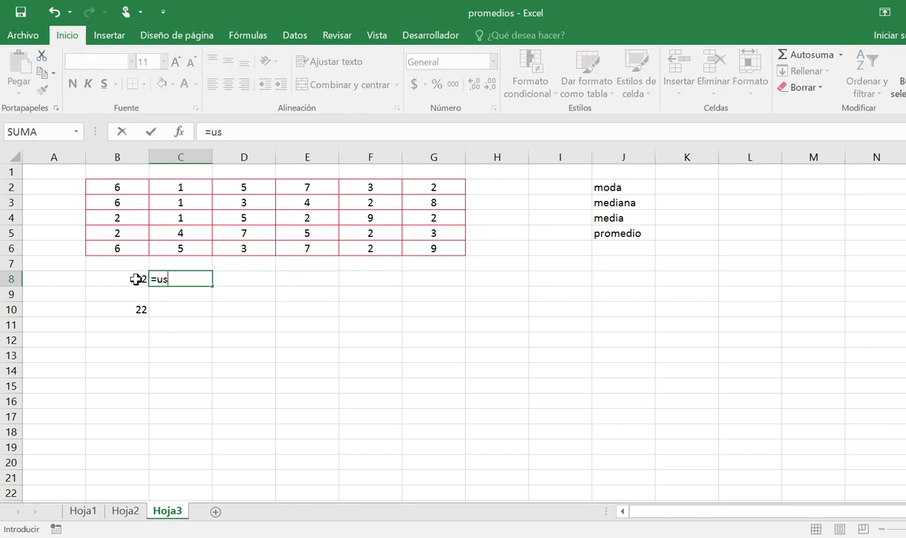
key("BackSpace")
type("sum")
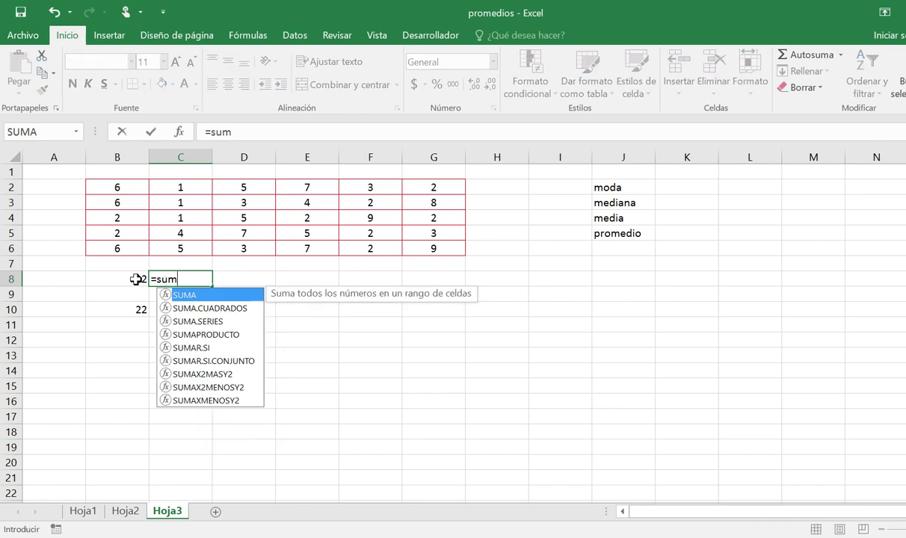
type("a")
key("Tab")
left_click_drag(171, 191, 190, 247)
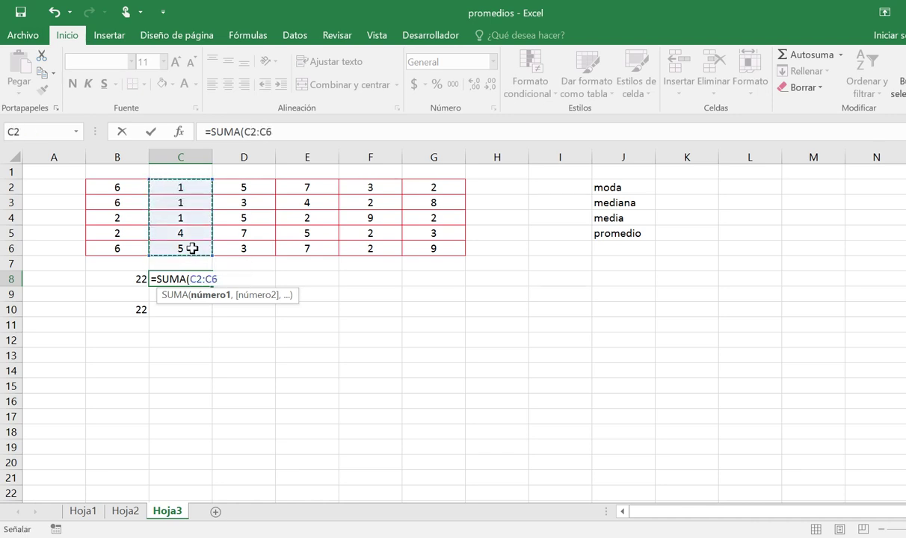
key("Return")
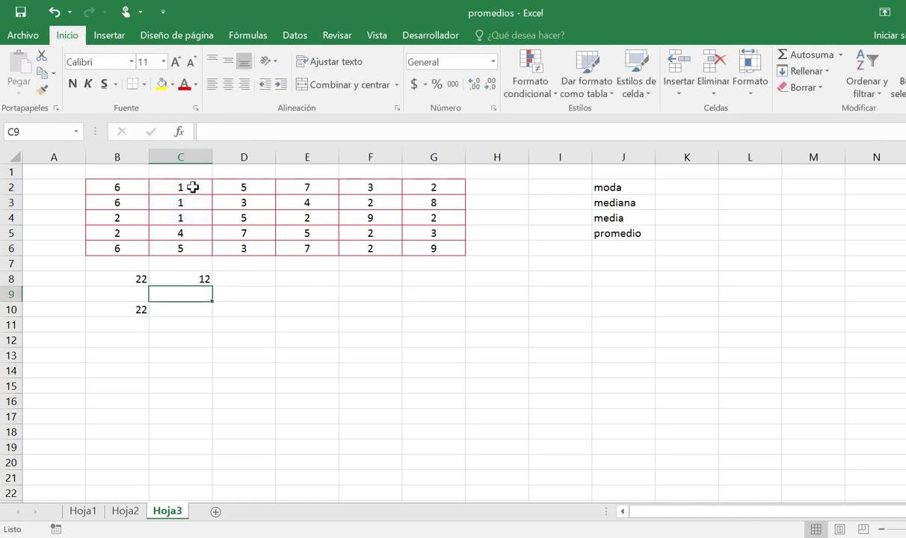
Step: Clear the SUMA formula from cell C8
left_click(191, 279)
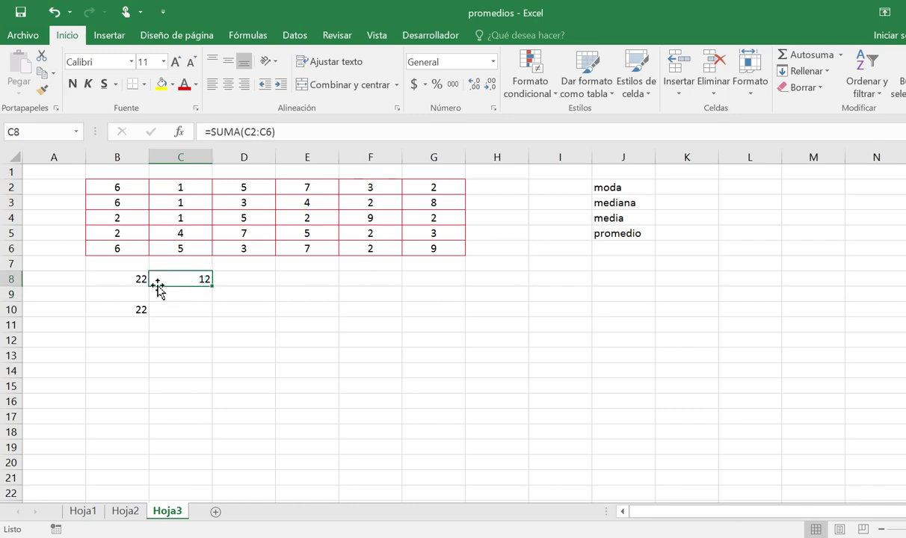
key("BackSpace")
left_click(209, 314)
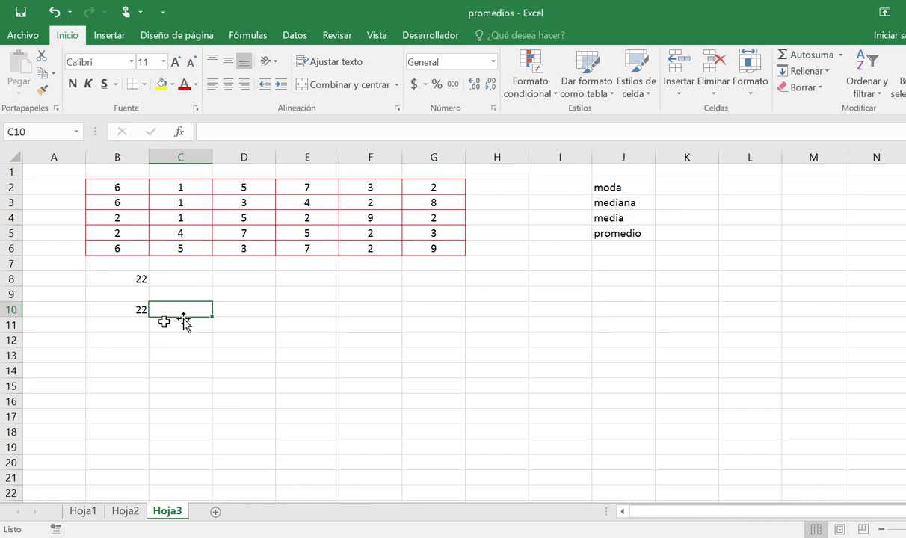
Step: Center the total in B8 and fill its SUMA formula across the row to G8
left_click(125, 279)
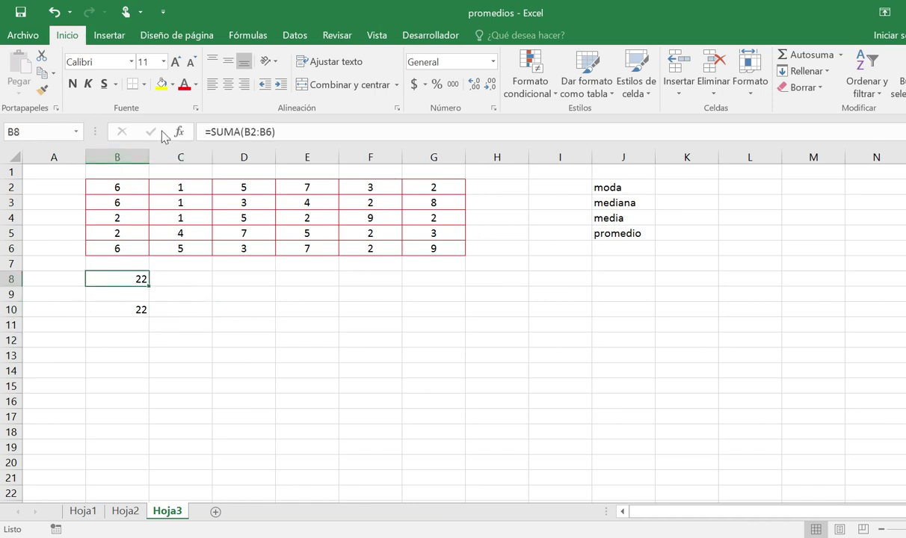
left_click(228, 85)
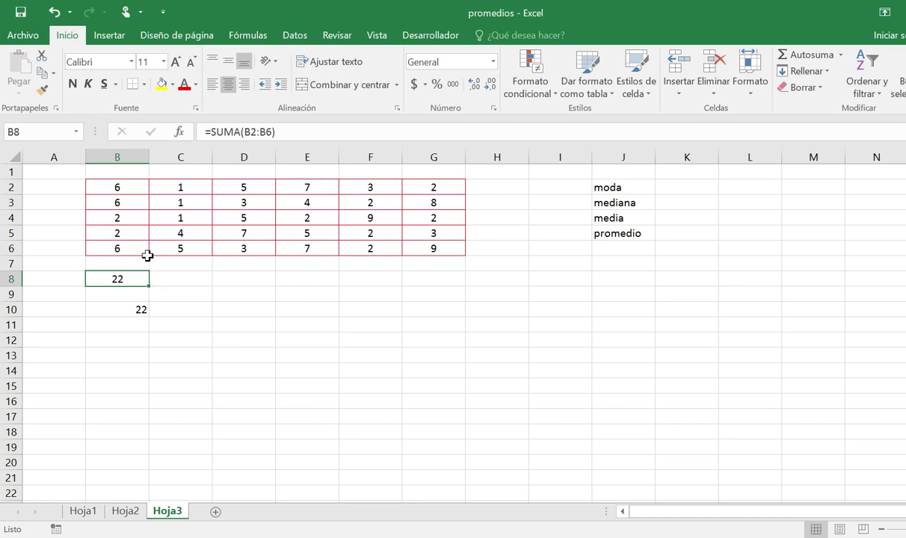
left_click(130, 188)
left_click_drag(130, 189, 124, 284)
left_click(124, 281)
left_click_drag(149, 286, 442, 286)
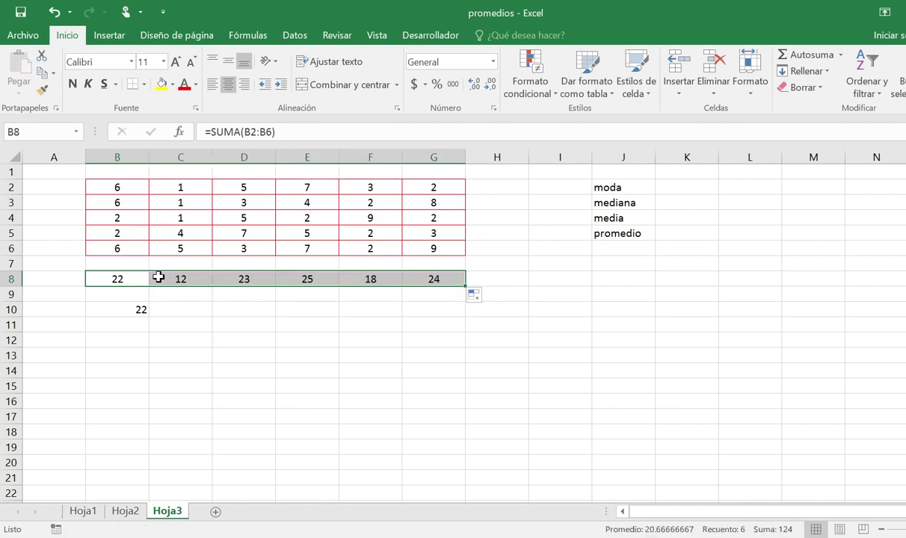
Step: Examine the SUMA formulas copied along row 8 and the column range each one totals
left_click(166, 278)
left_click(228, 279)
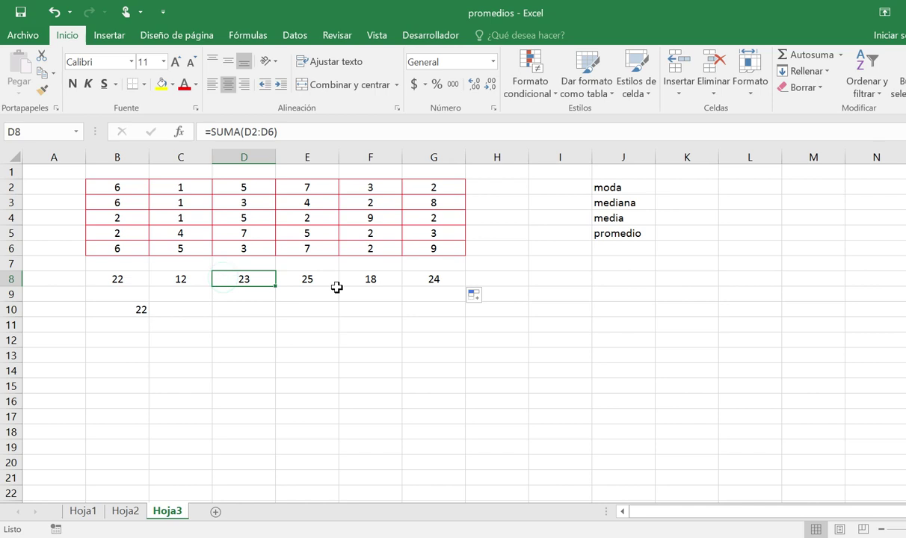
left_click(317, 281)
left_click(377, 281)
left_click(422, 281)
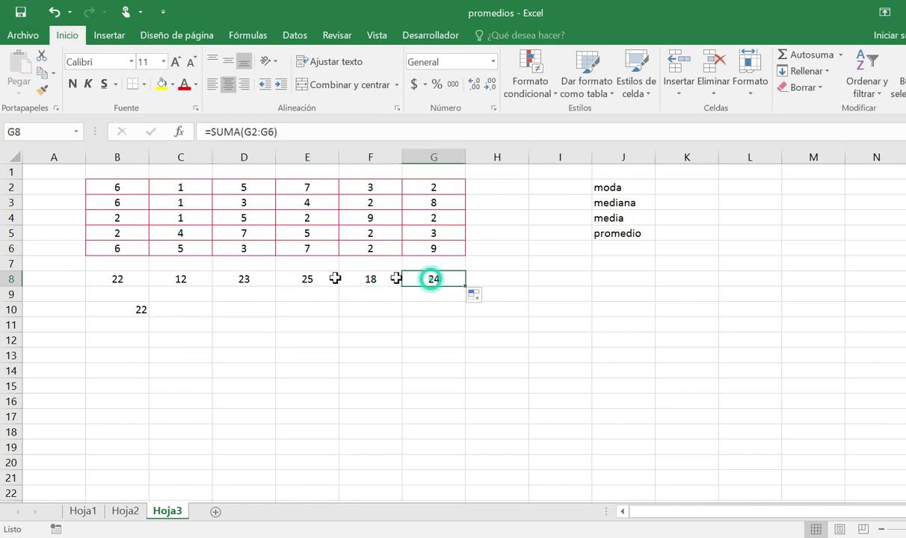
left_click_drag(112, 278, 457, 278)
left_click(455, 280)
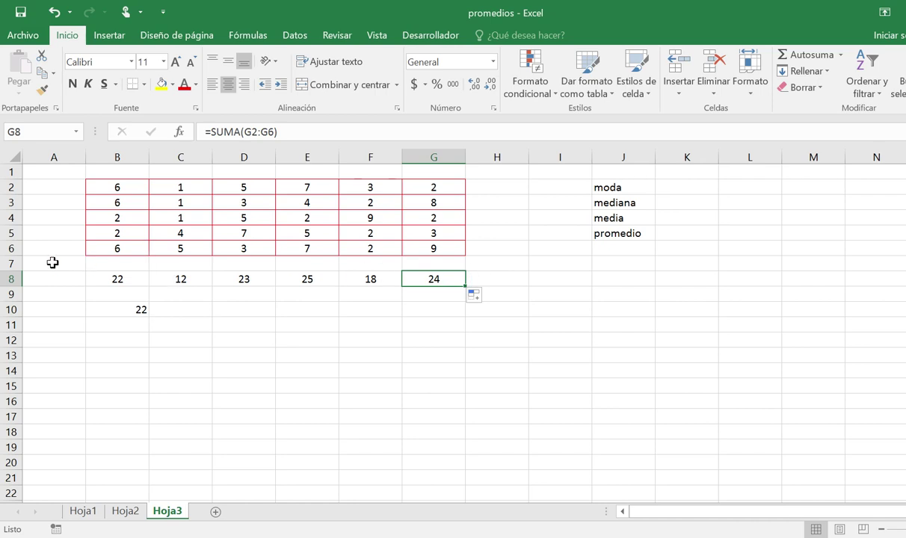
Step: Replace every number in D2:D6 with 0 to test the column's total
left_click(255, 188)
type("0")
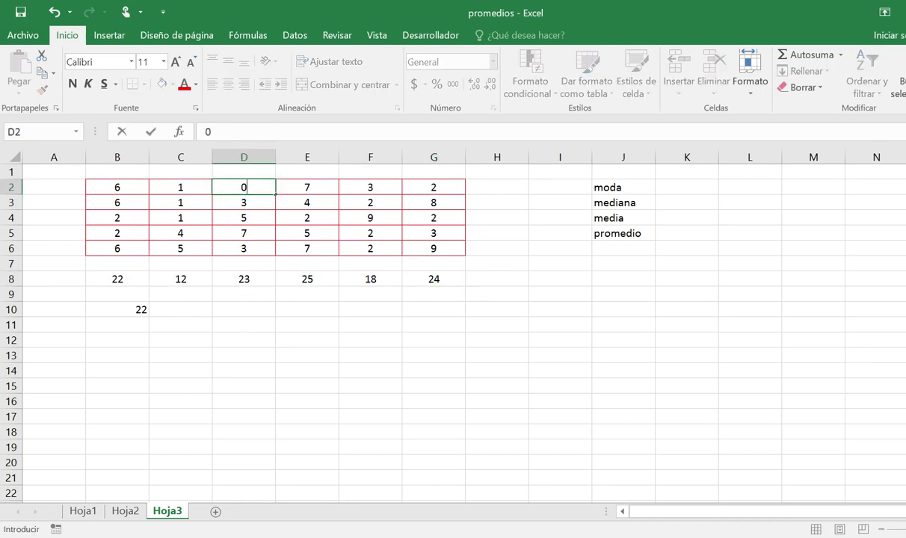
key("Return")
type("0")
key("Return")
type("0")
key("Return")
type("0")
key("Return")
type("0")
key("Return")
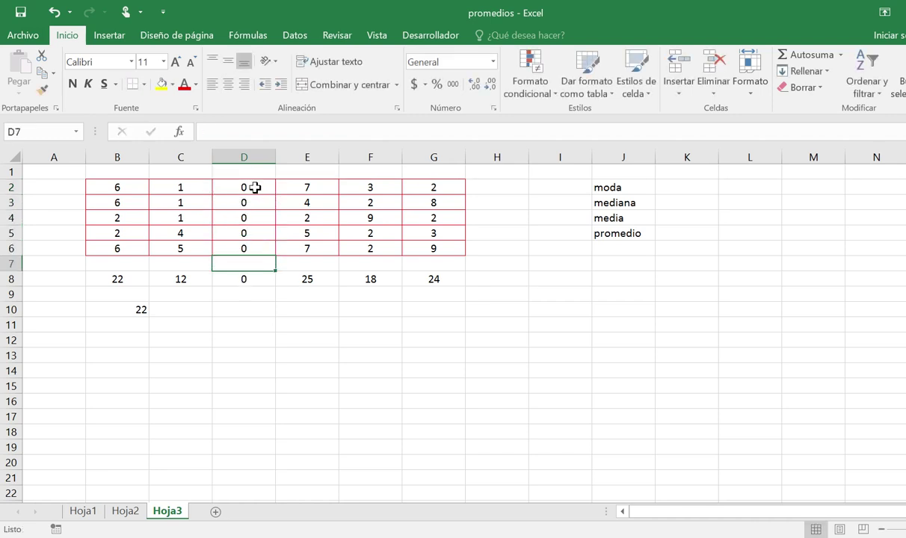
Step: Check the total in D8, and undo the zeros entered in D2:D6
left_click(261, 278)
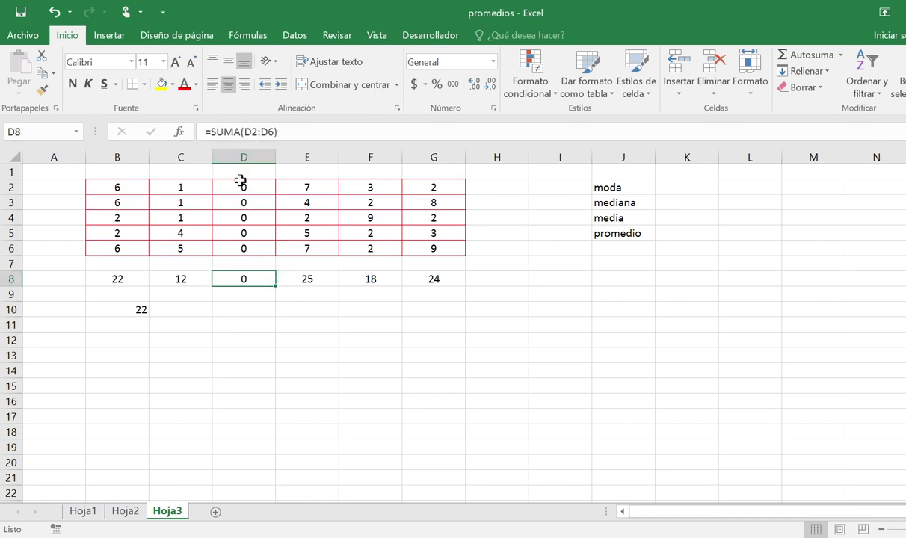
key("ctrl+z")
key("ctrl+z")
key("ctrl+z")
key("ctrl+z")
key("ctrl+z")
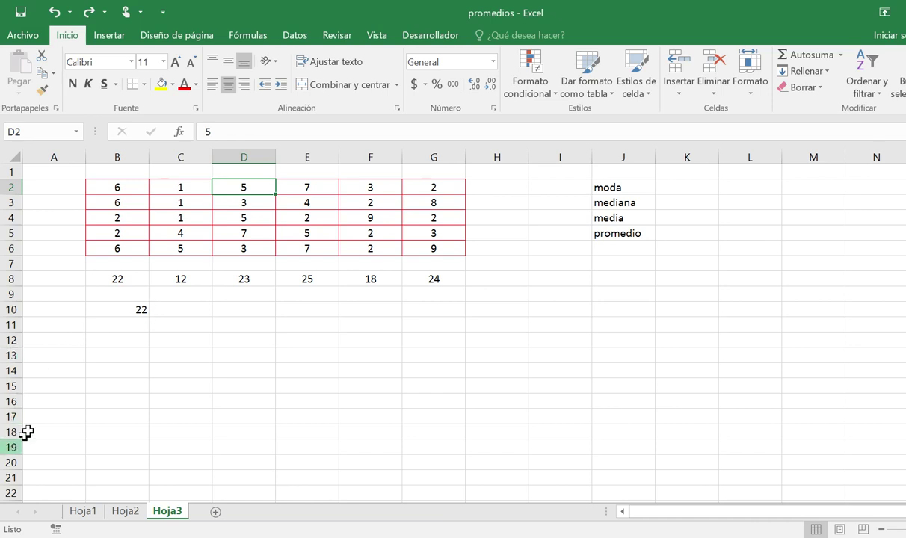
Step: Delete the contents of B8:G14 below the number table
left_click_drag(111, 277, 416, 370)
key("Delete")
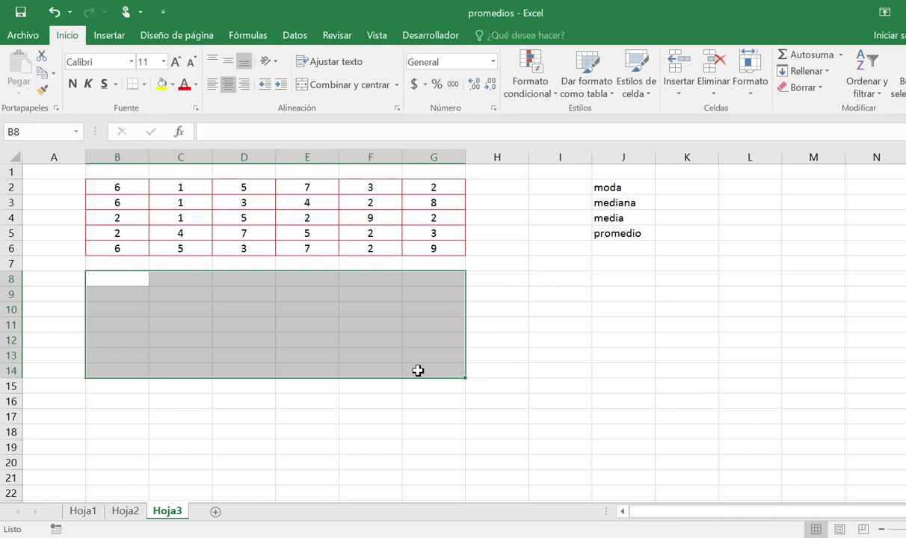
left_click(551, 279)
Step: Enter the formula =MODA(B2:G6) in cell K2 beside the moda label
left_click(617, 186)
left_click(619, 202)
left_click(607, 218)
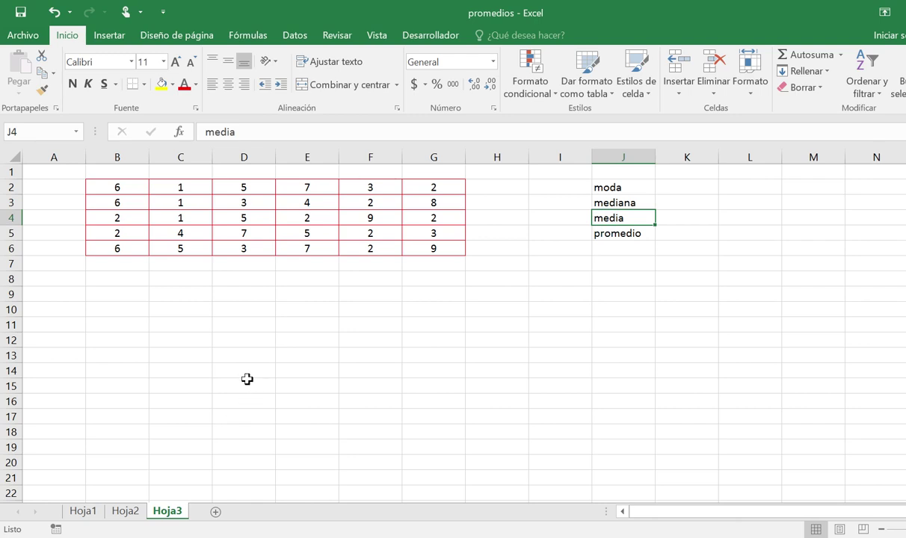
left_click(627, 189)
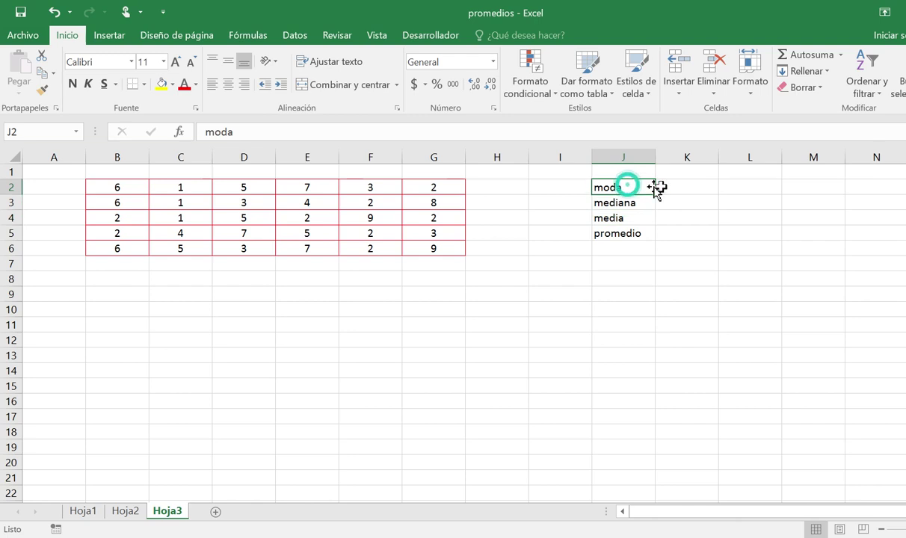
left_click(659, 187)
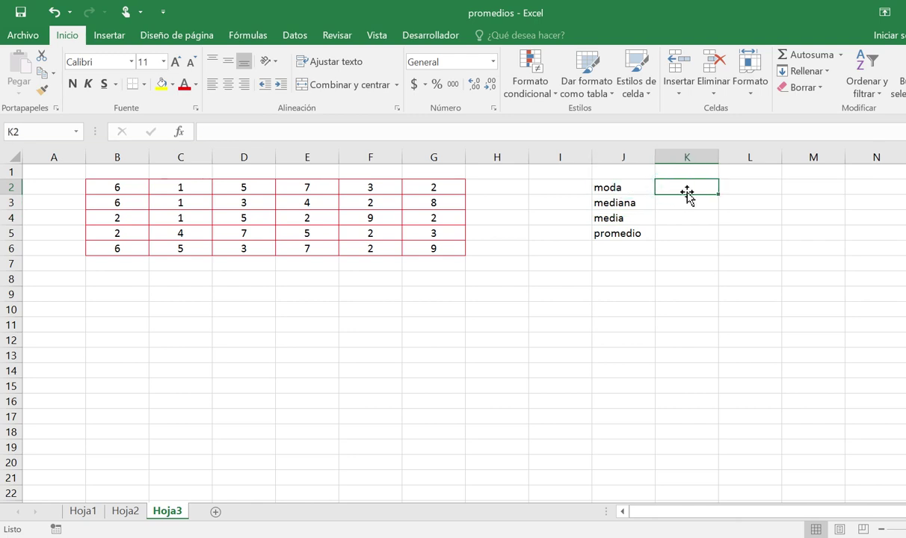
type("=")
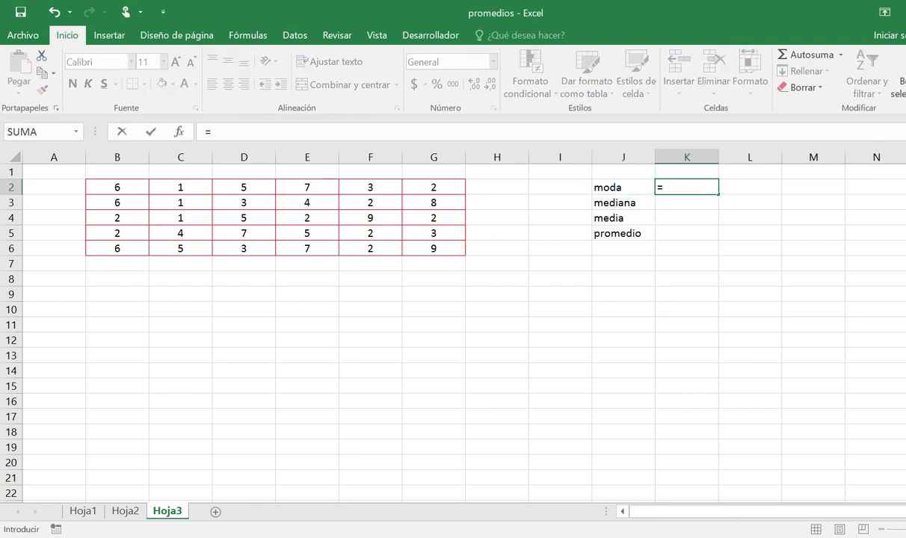
type("moda")
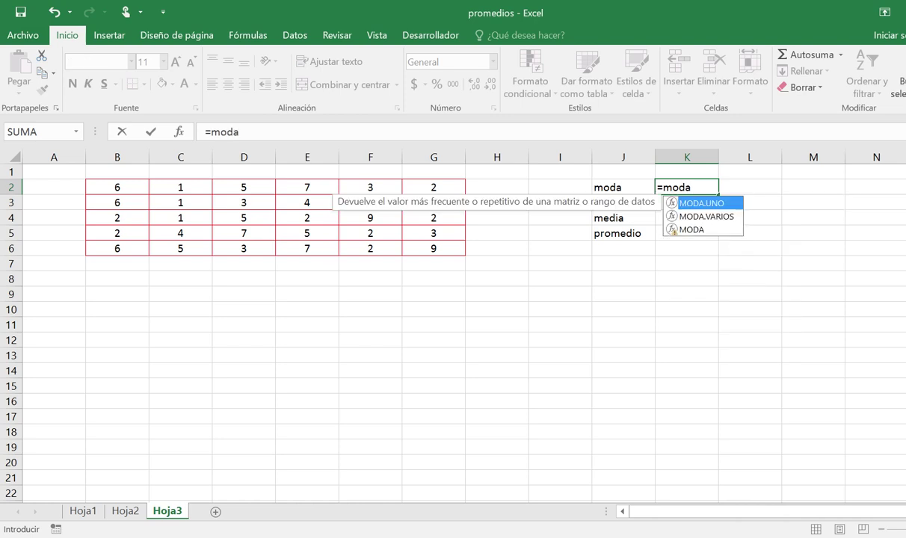
double_click(708, 228)
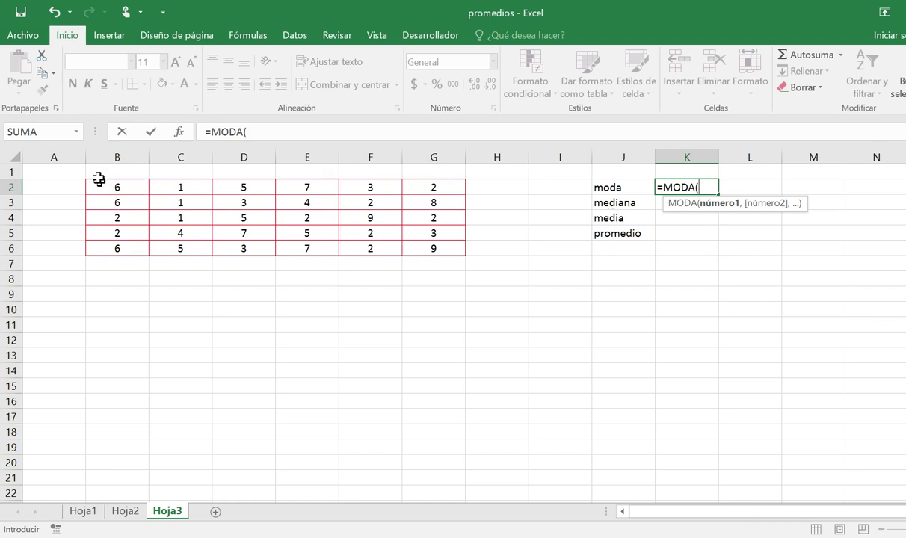
left_click_drag(98, 185, 433, 248)
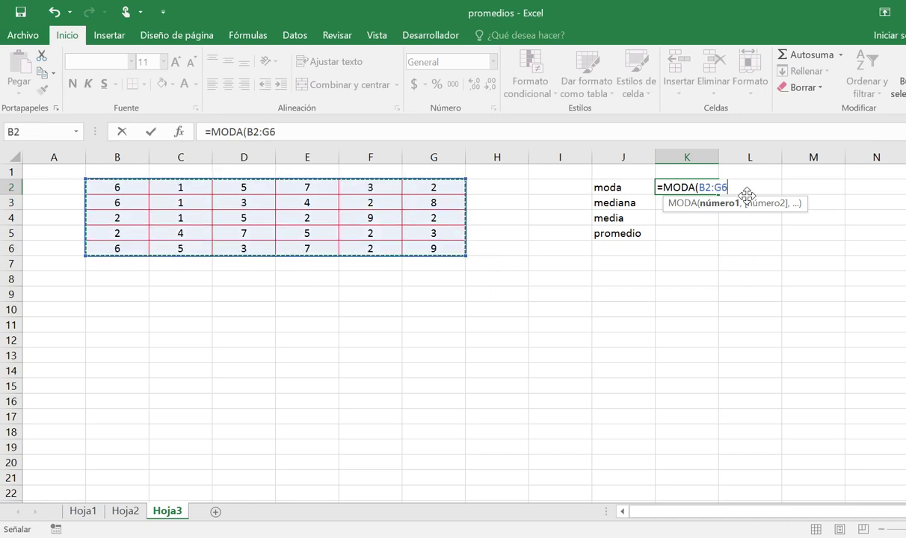
type(")")
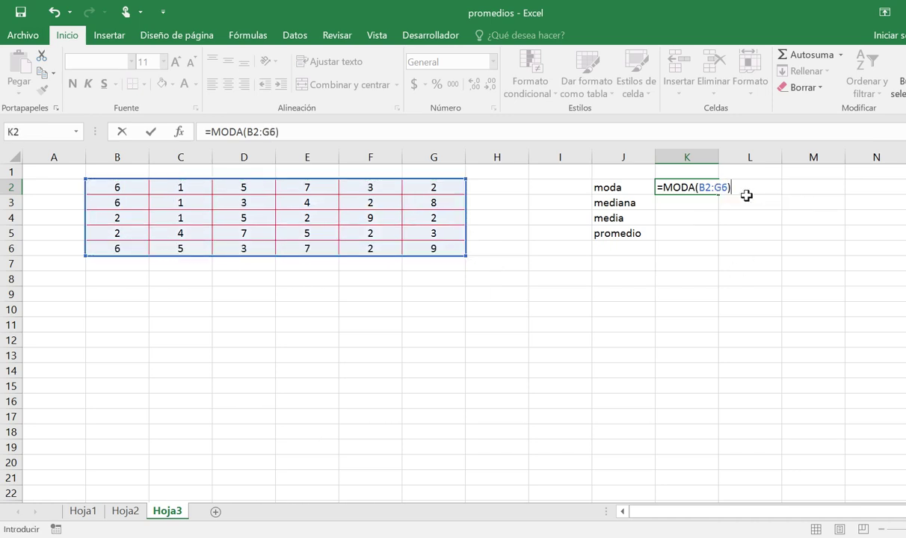
key("Return")
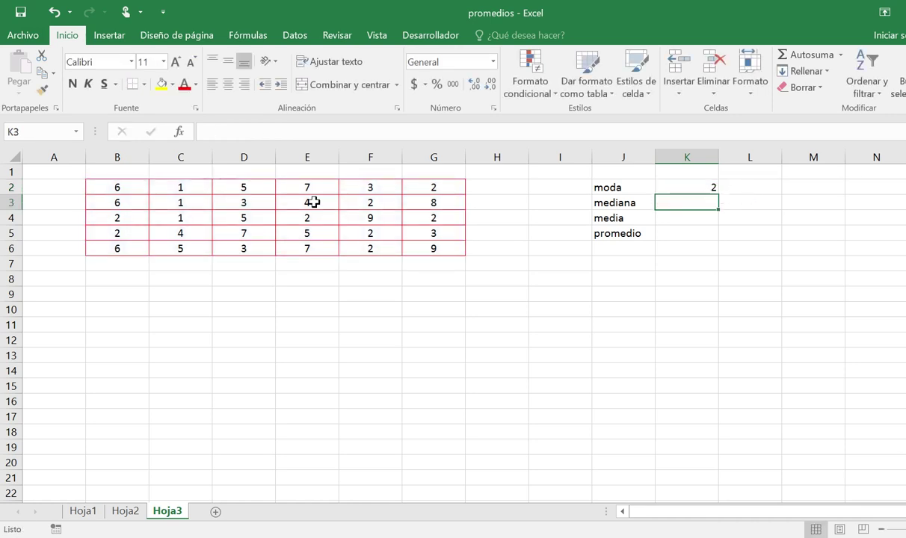
Step: Examine the MODA formula in K2 and compare its result with the numbers in B2:G6
left_click(689, 187)
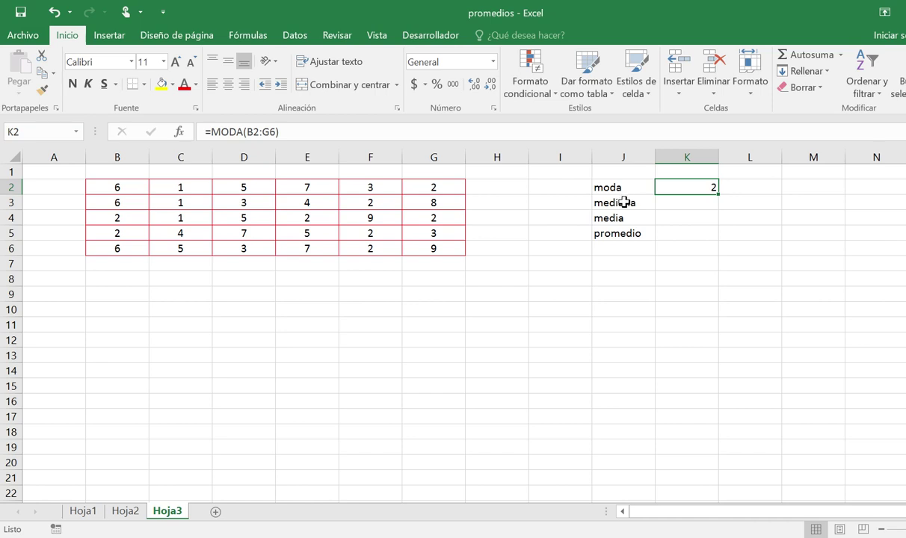
left_click_drag(106, 187, 438, 250)
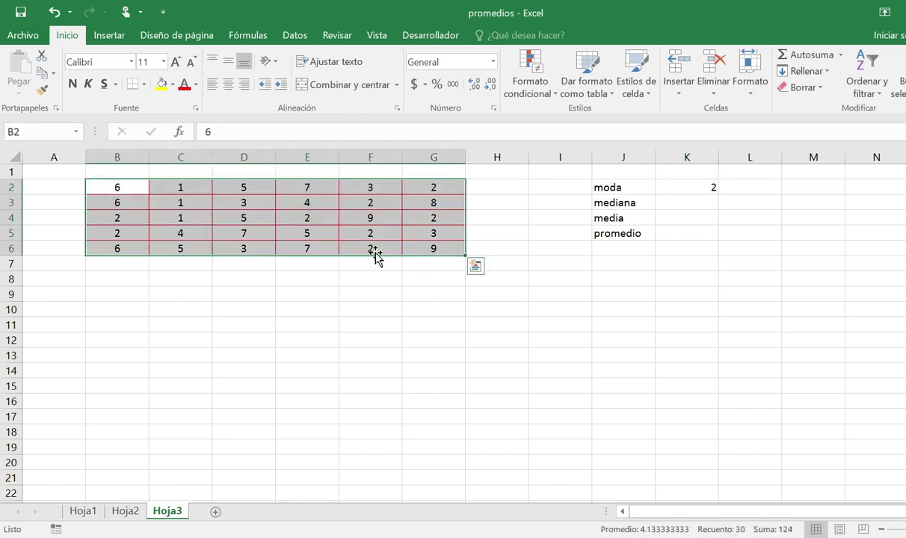
left_click(430, 187)
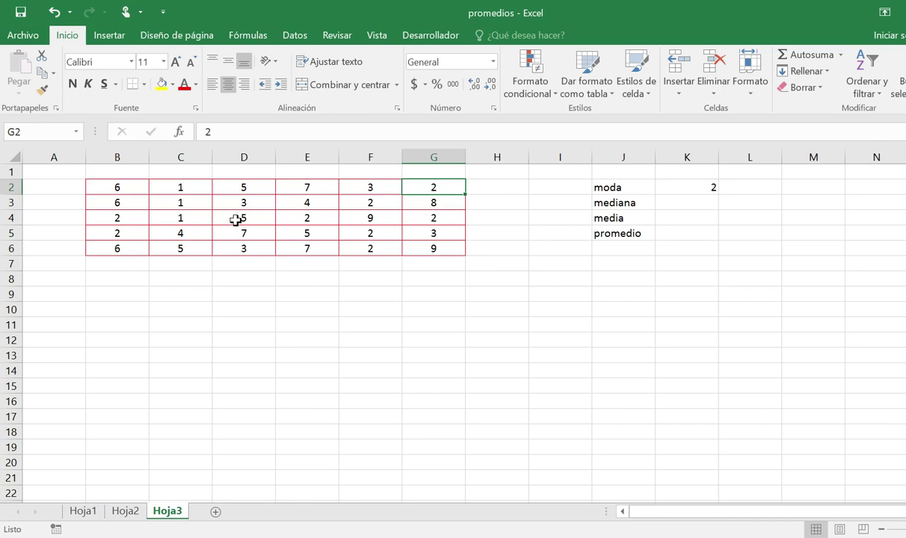
left_click(114, 233)
left_click_drag(117, 187, 440, 249)
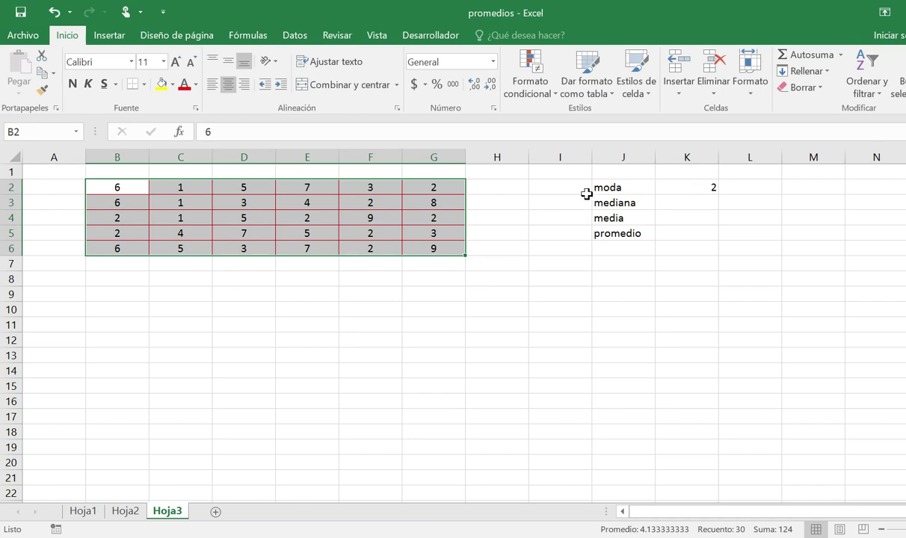
Step: Change the numbers in C5:C6 and D4:D6 to 1 and check the moda result against C2:D6
left_click(180, 232)
type("6")
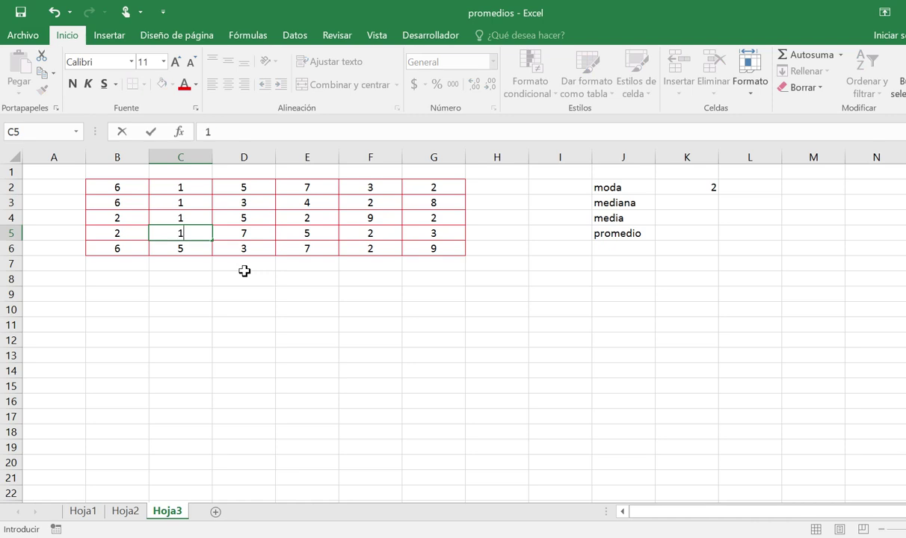
key("Return")
type("1")
left_click(244, 271)
key("Up")
type("1")
key("Up")
type("1")
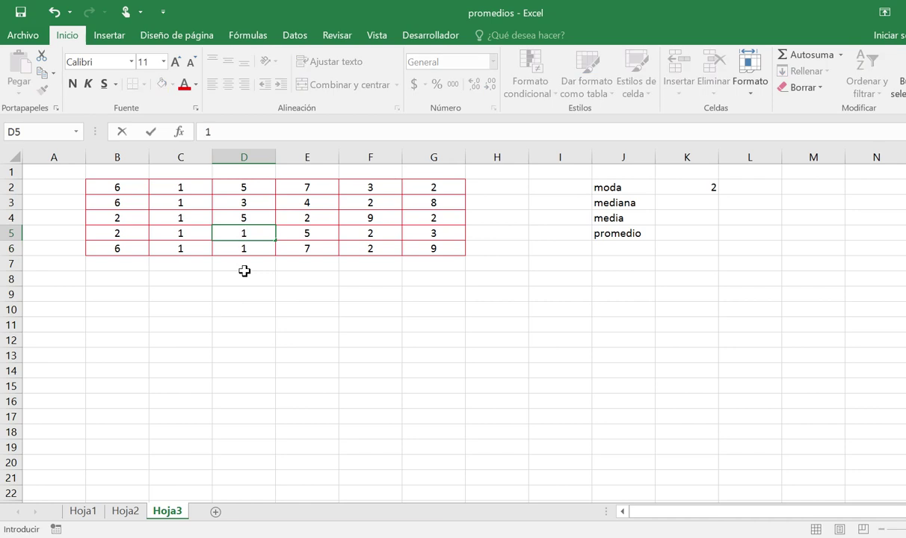
key("Return")
key("Up")
key("Up")
type("1")
key("Return")
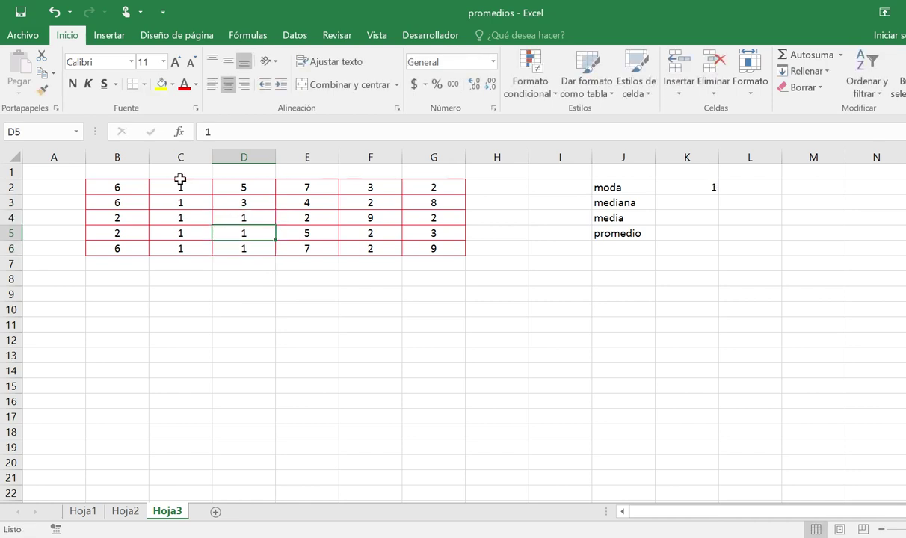
left_click_drag(183, 186, 244, 250)
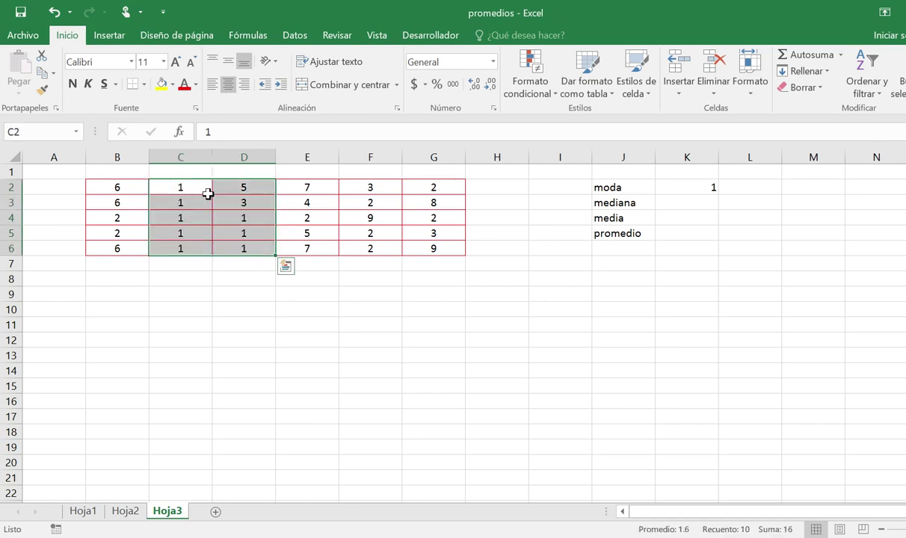
left_click(720, 186)
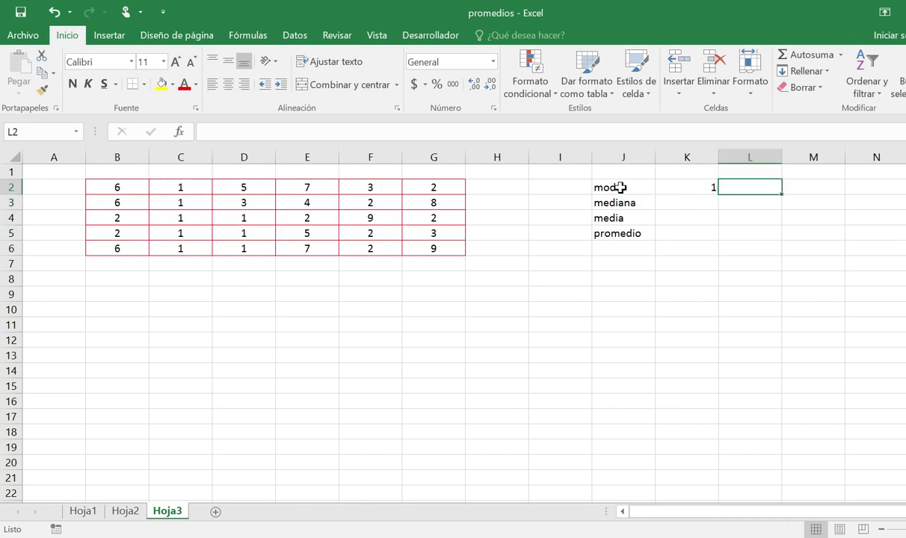
Step: Undo the changes to the numbers in C5:C6 and D4:D6, keeping the MODA formula in K2
left_click(703, 185)
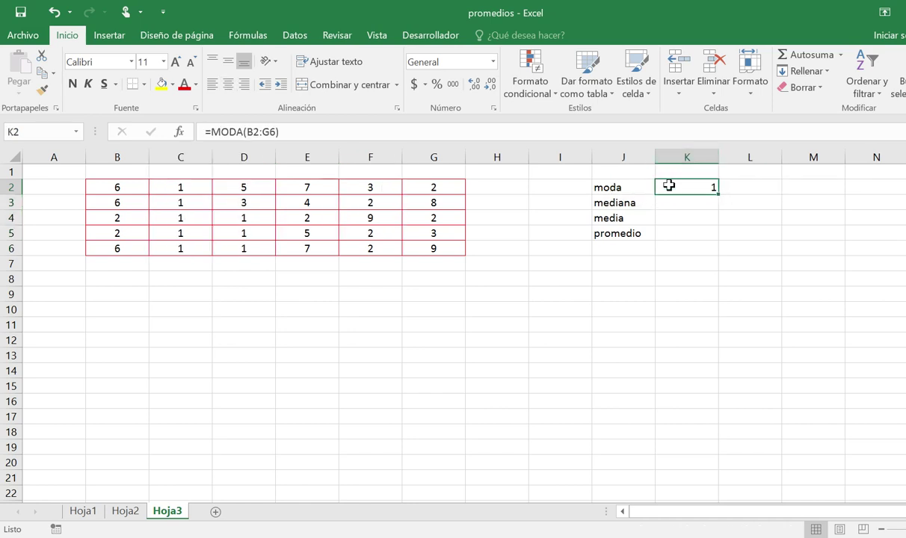
key("ctrl+z")
key("ctrl+z")
key("ctrl+z")
key("ctrl+z")
key("ctrl+z")
key("ctrl+z")
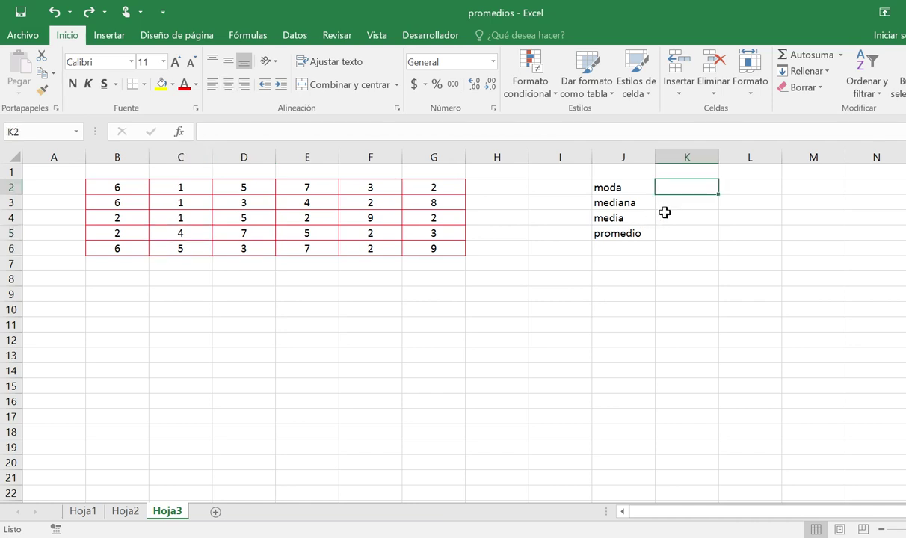
key("ctrl+y")
Step: Examine the numbers in B2:G6 as the data range for the mediana
left_click(609, 200)
left_click(673, 202)
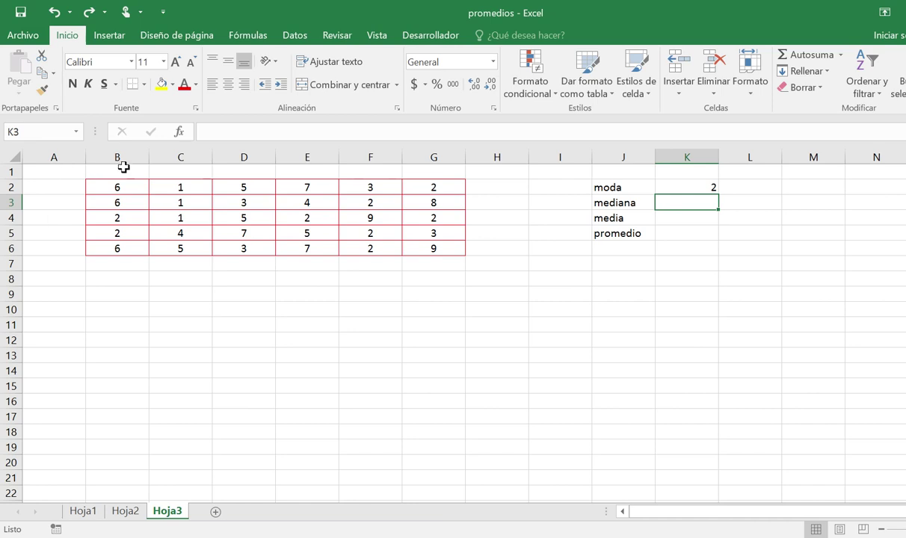
left_click_drag(118, 191, 413, 245)
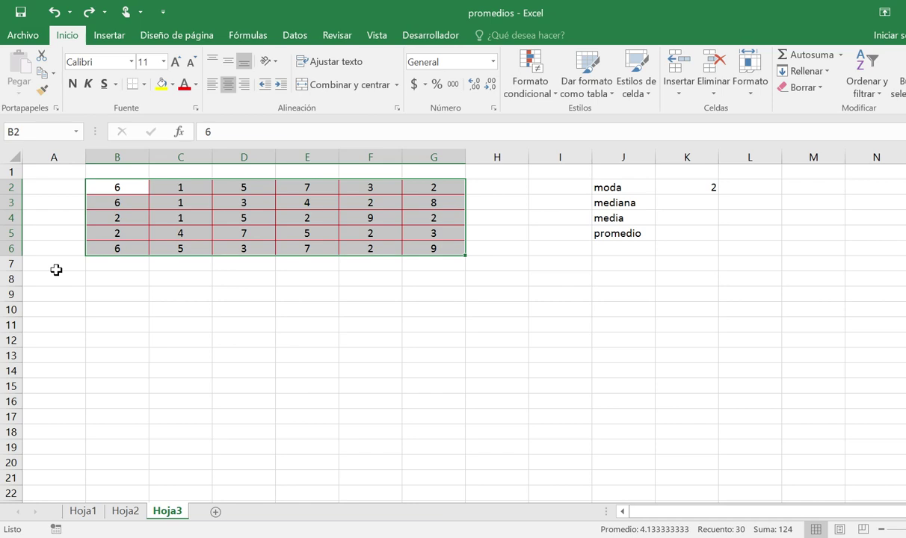
left_click(118, 290)
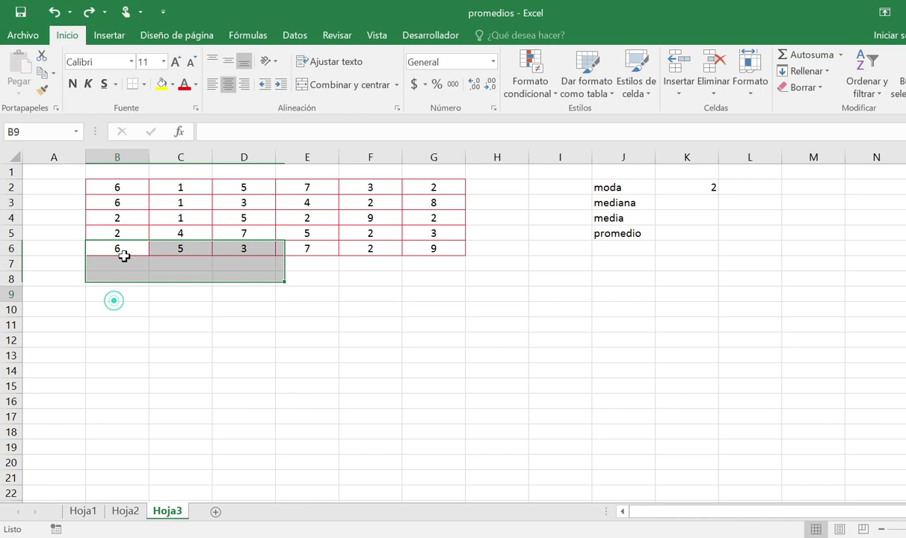
left_click_drag(118, 186, 121, 246)
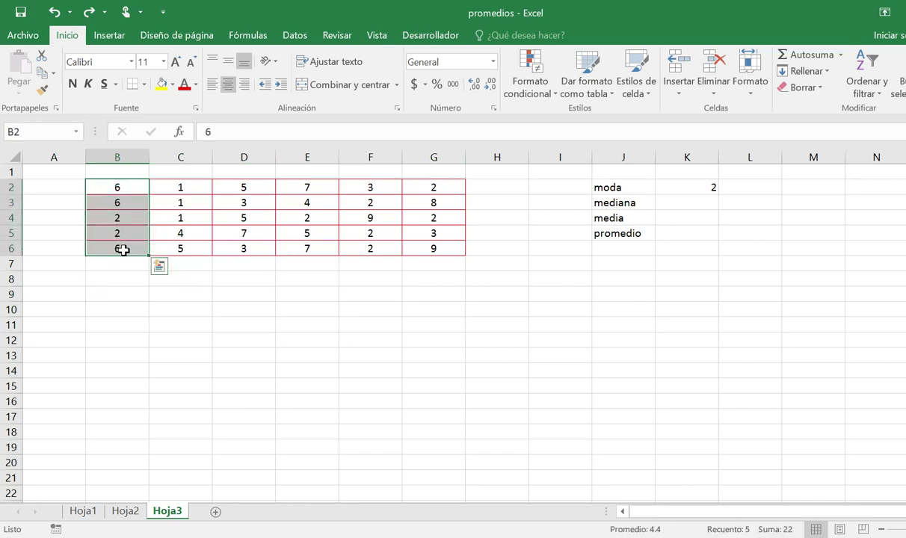
key("ctrl+q")
left_click(120, 187)
left_click_drag(120, 187, 435, 251)
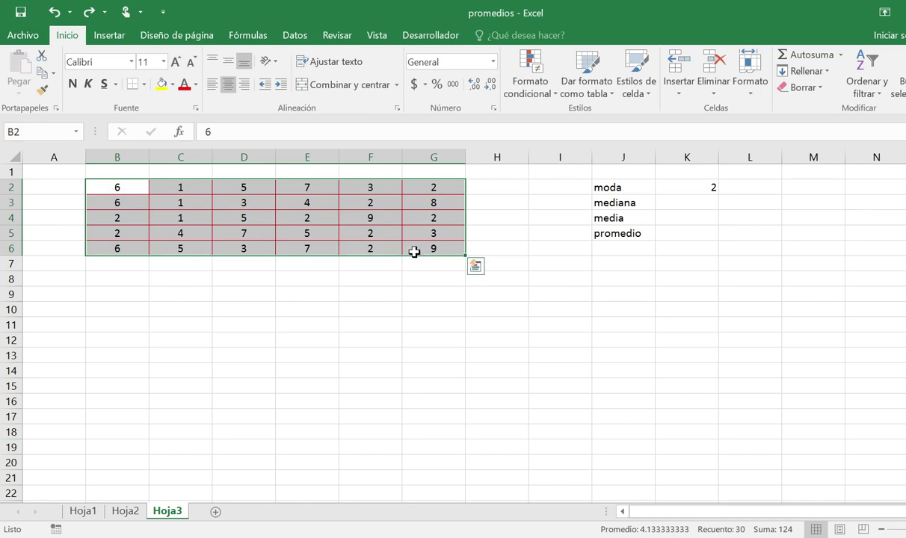
Step: Enter the formula =MEDIANA(B2:G6) in cell K3 beside the mediana label and check it
left_click(621, 202)
left_click(672, 203)
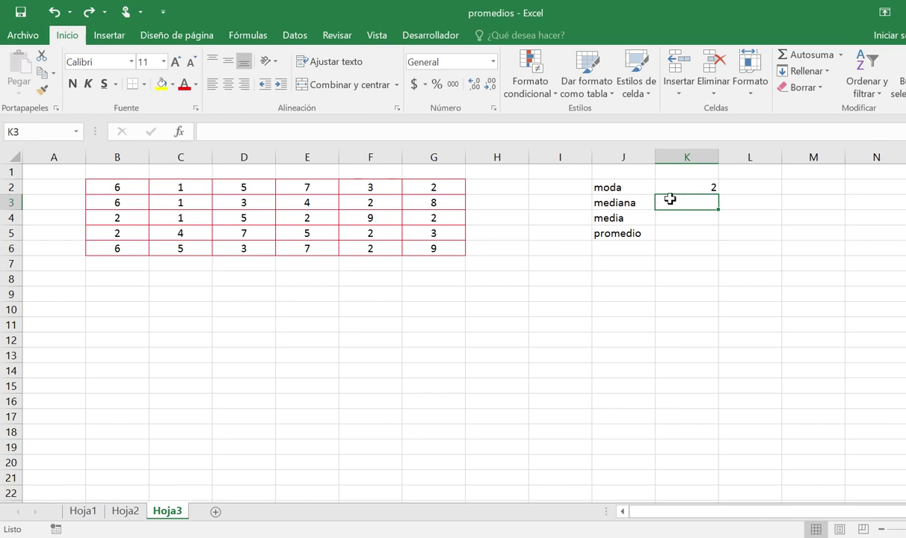
type("=medina")
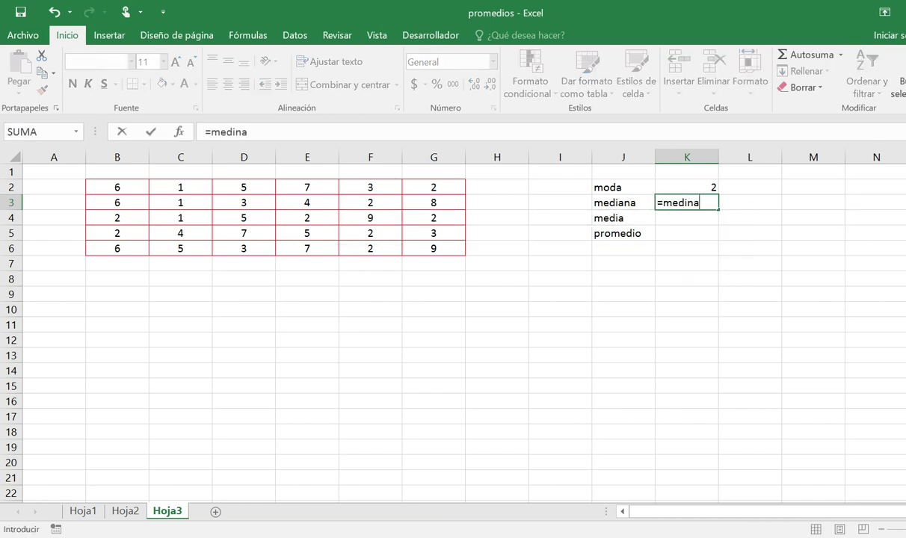
key("BackSpace")
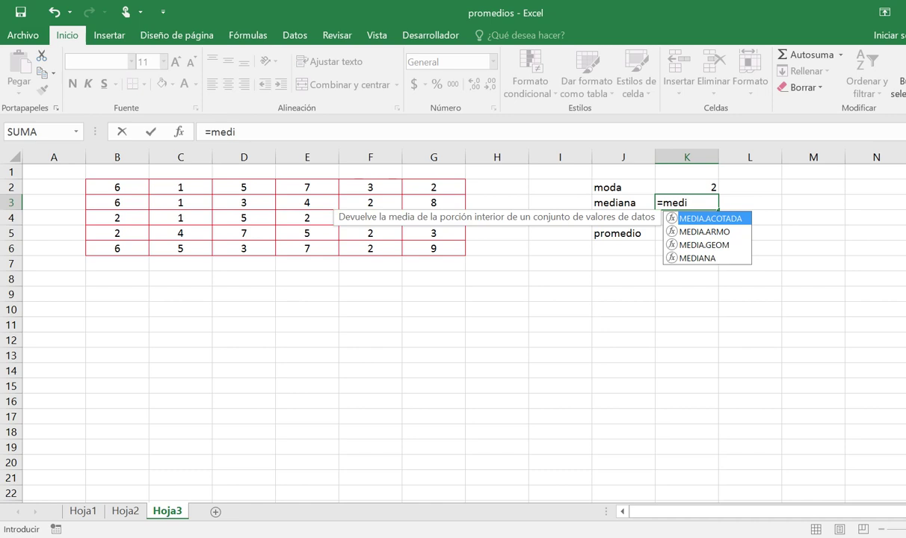
double_click(689, 257)
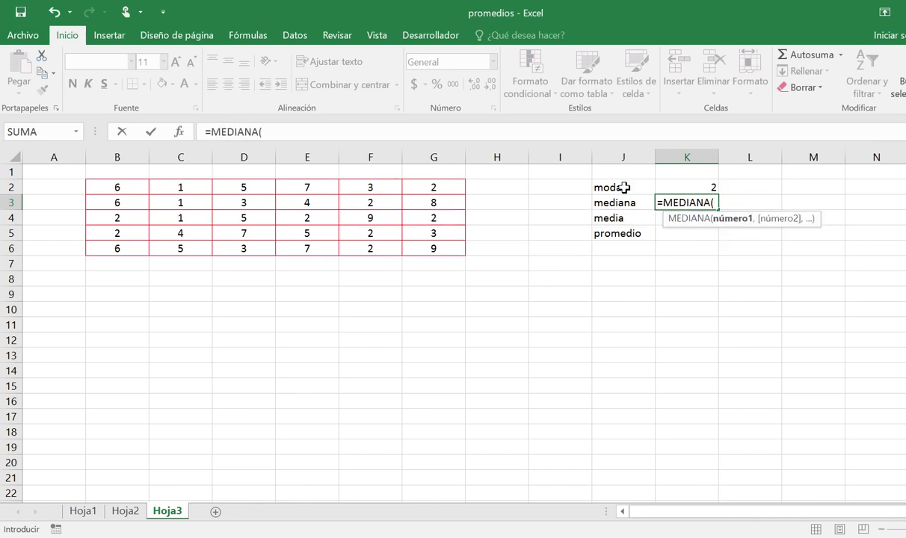
left_click_drag(127, 180, 425, 250)
key("Return")
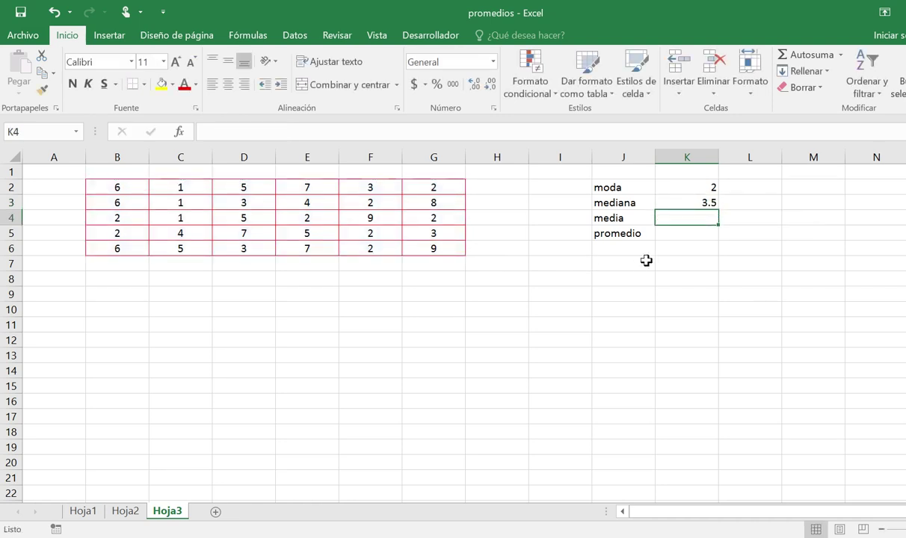
left_click(685, 202)
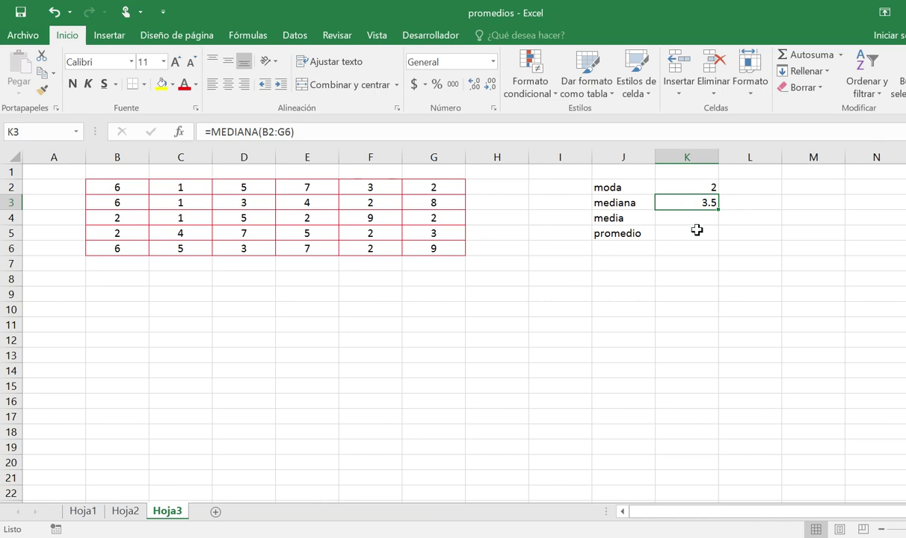
Step: Enter the formula =SUMA(B2:G6) in cell K4 beside the media label
left_click(609, 217)
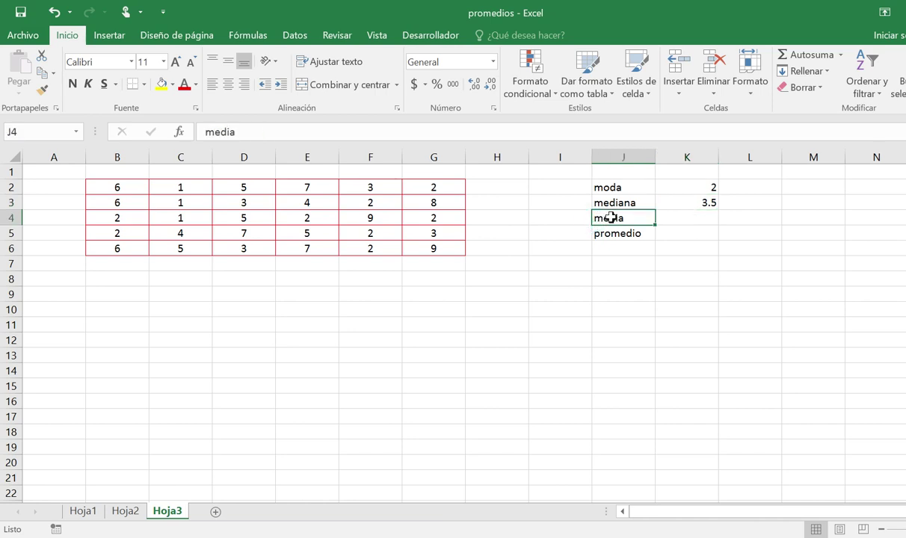
left_click(684, 221)
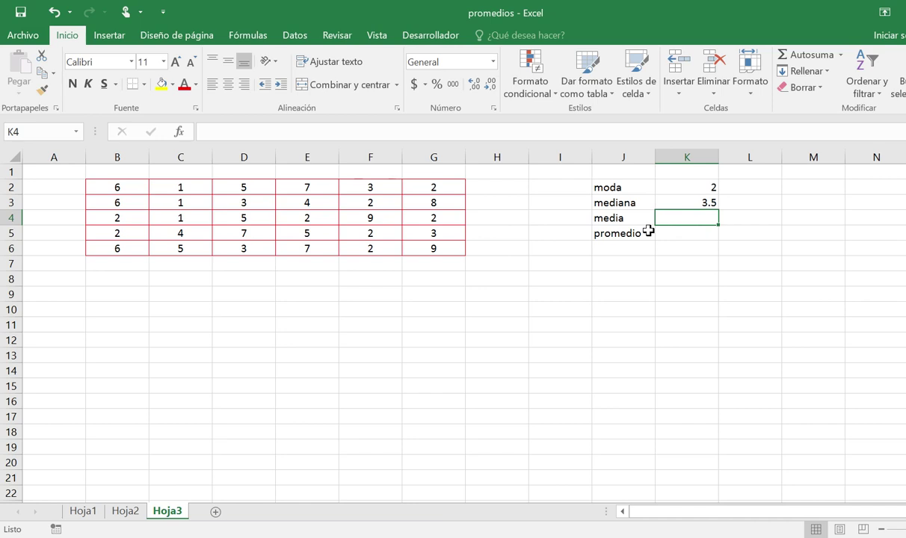
left_click_drag(90, 185, 449, 251)
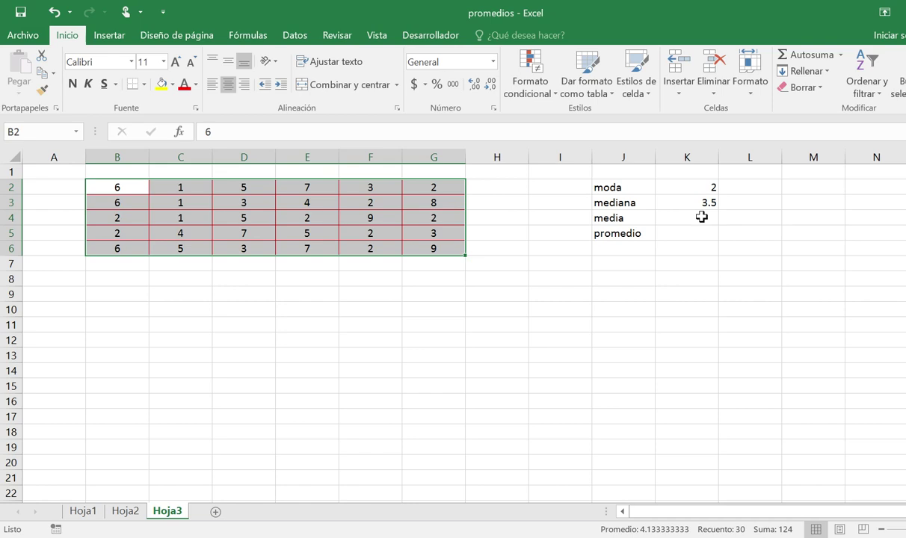
left_click(701, 217)
type("=suma")
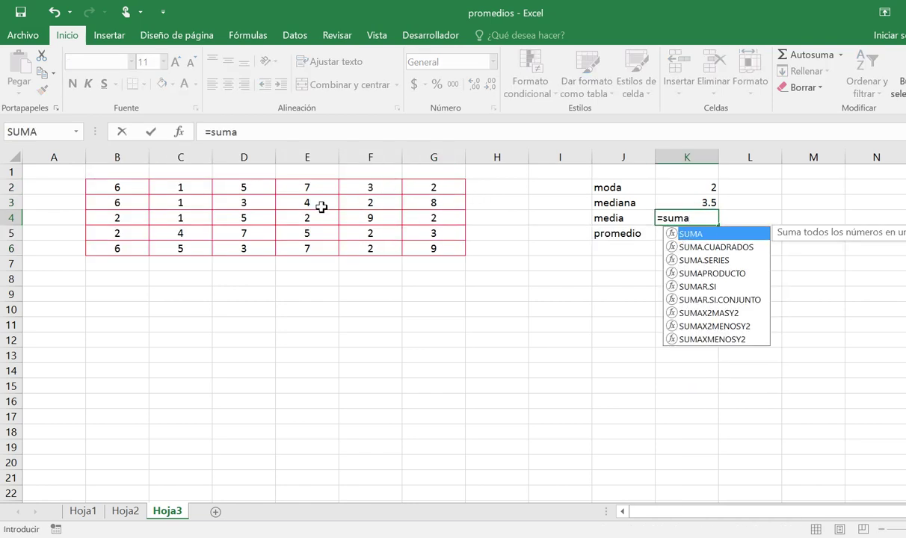
key("Tab")
left_click_drag(135, 186, 427, 245)
type(")")
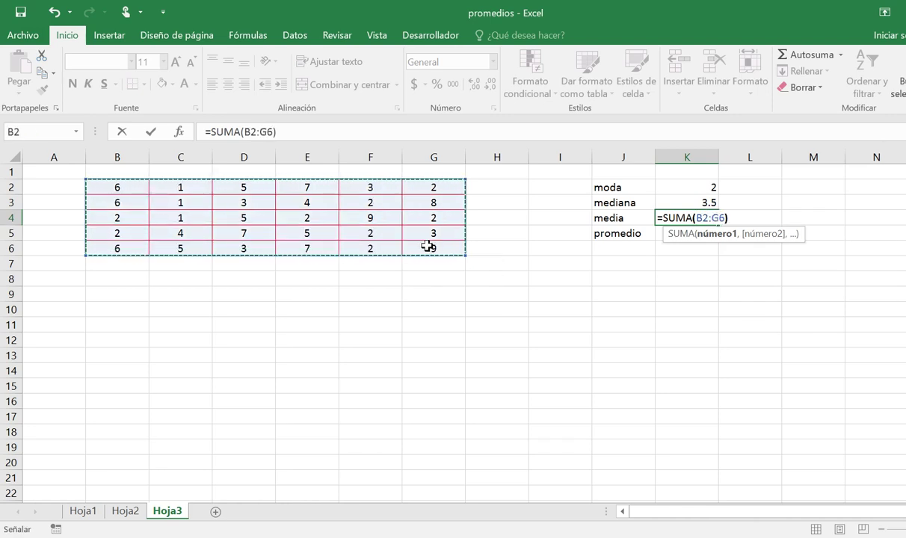
key("Return")
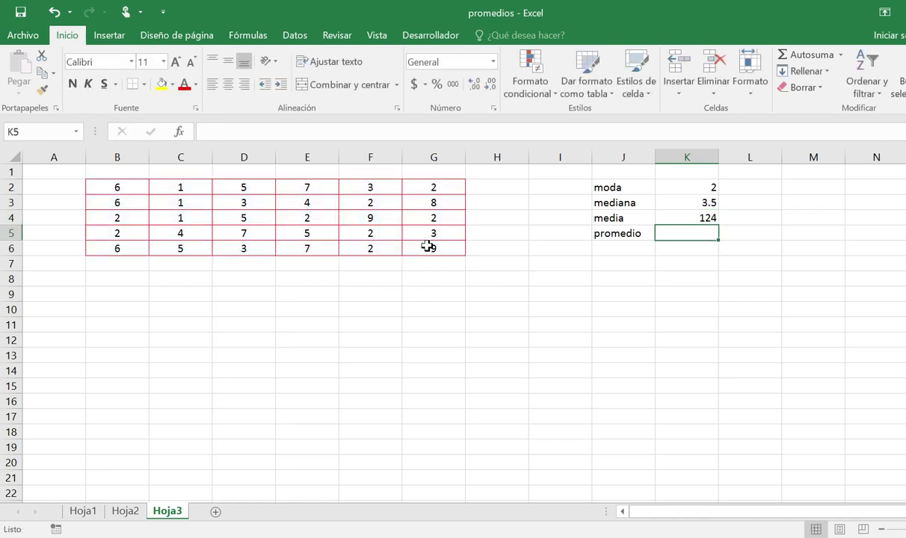
Step: Check how many numbers B2:G6 holds and extend the K4 formula to =SUMA(B2:G6)/30
left_click(699, 216)
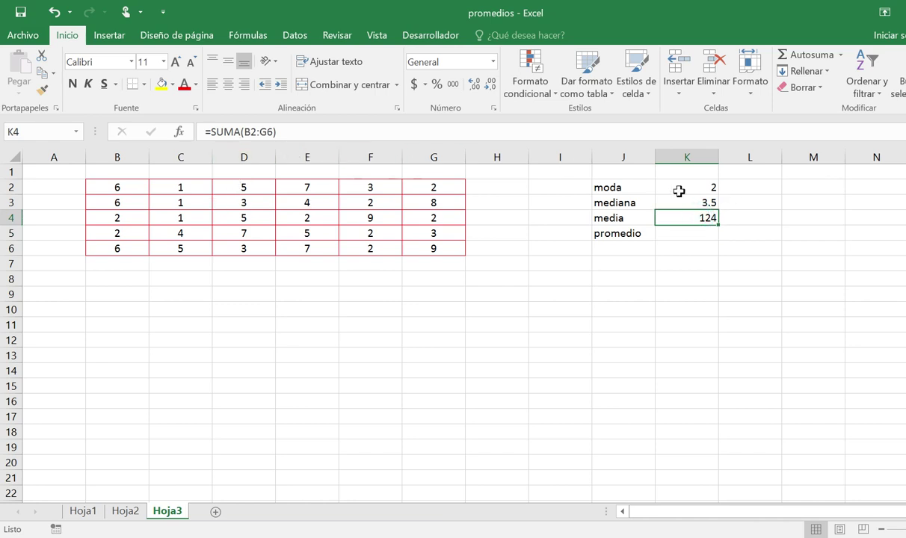
left_click(111, 185)
left_click_drag(342, 197, 425, 251)
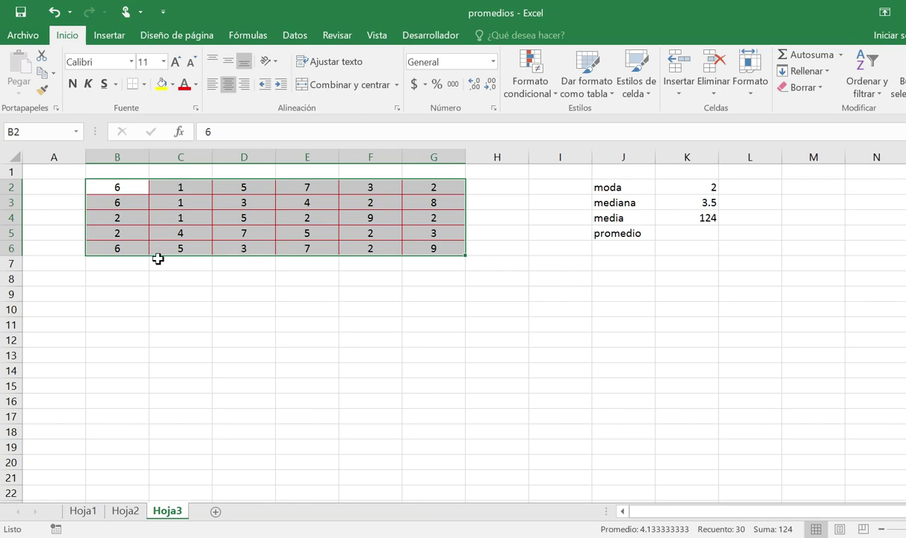
left_click(698, 215)
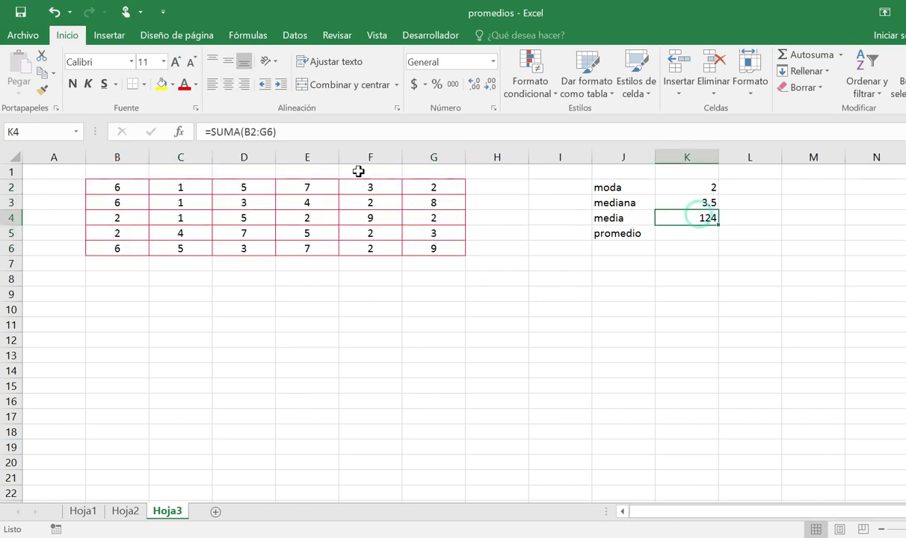
left_click(280, 132)
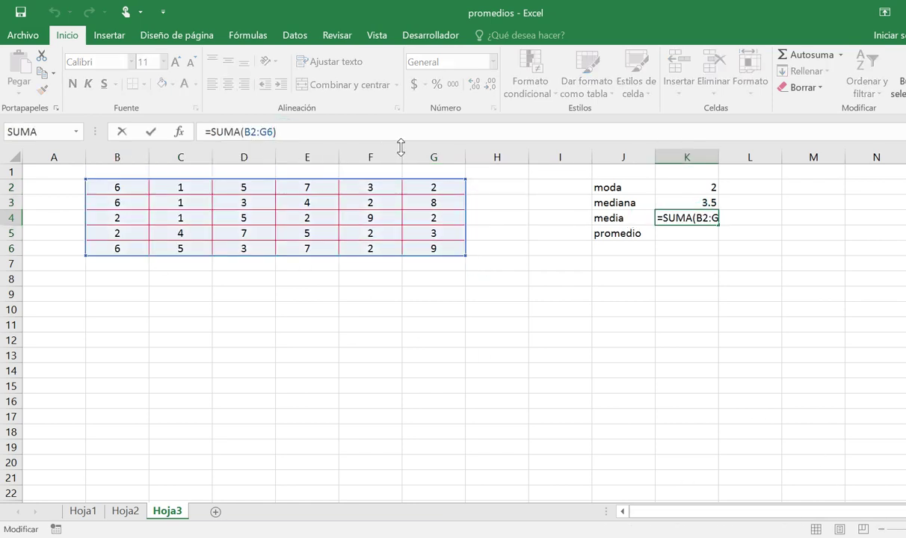
type("/30")
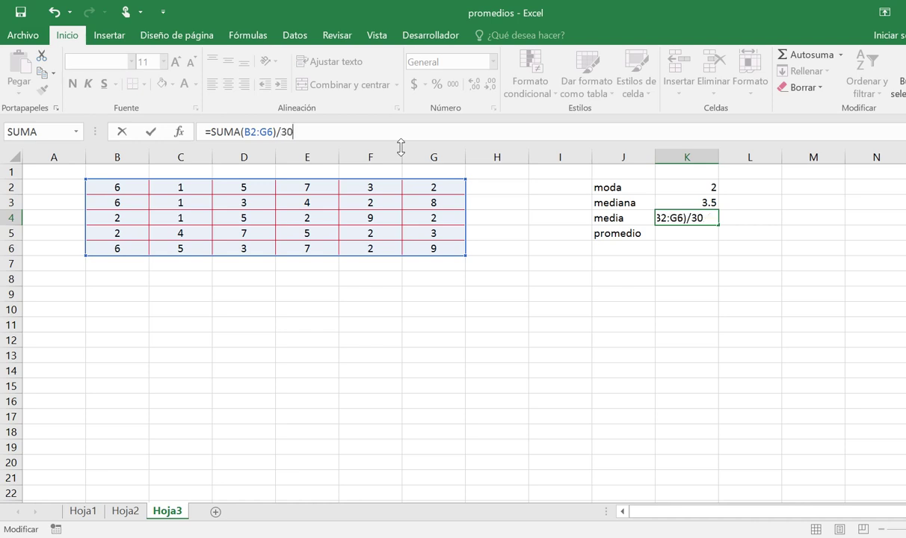
key("Return")
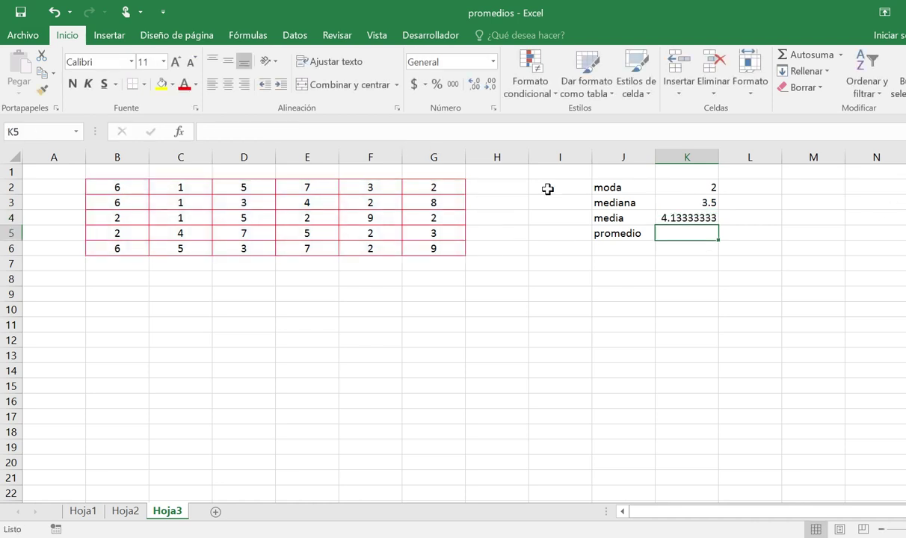
Step: Enter the formula =PROMEDIO(B2:G6) in cell K5 beside the promedio label
left_click(631, 233)
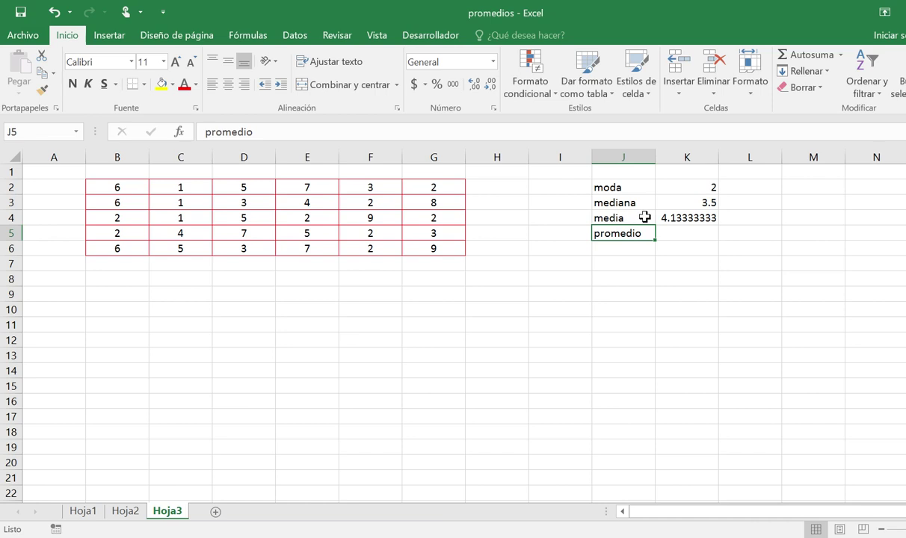
left_click(643, 217)
left_click(662, 218)
left_click(635, 233)
left_click(679, 234)
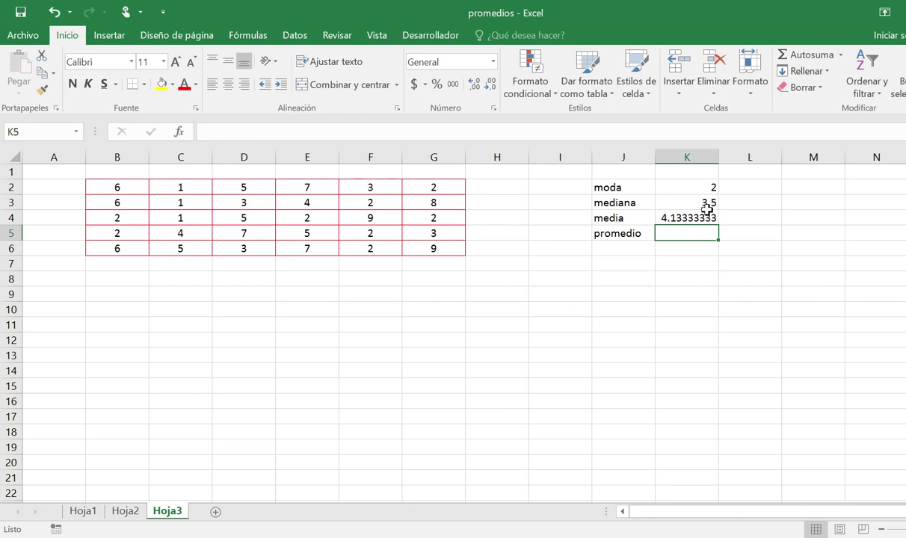
type("pro")
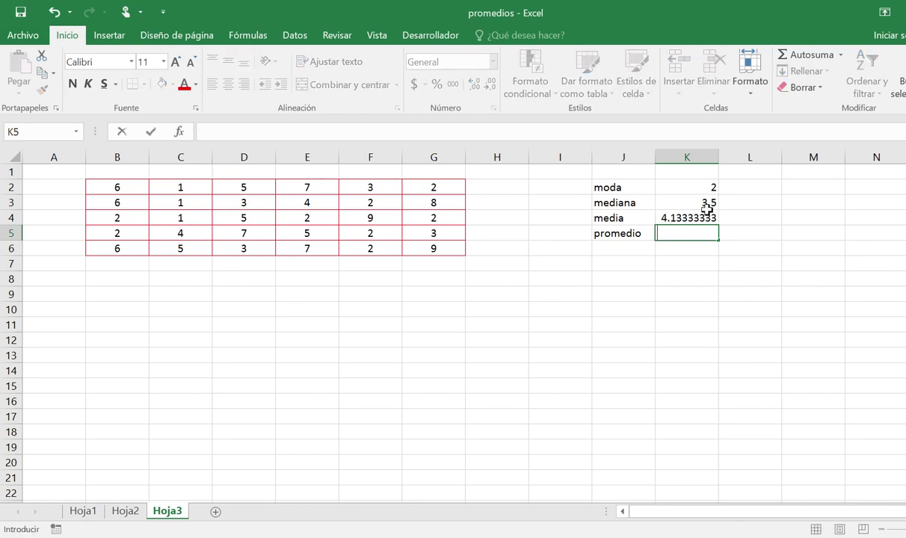
type("=promed")
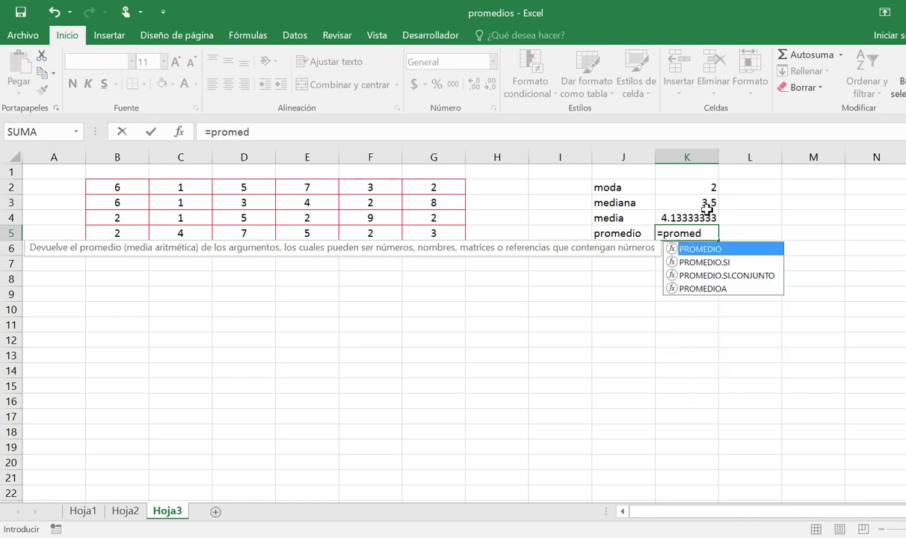
key("Tab")
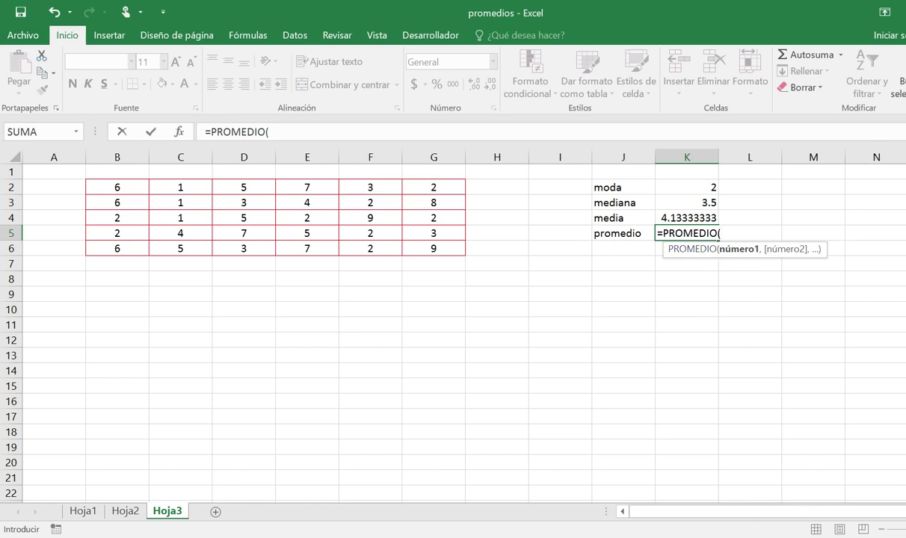
left_click_drag(112, 183, 432, 251)
type(")")
key("ctrl+Return")
key("Return")
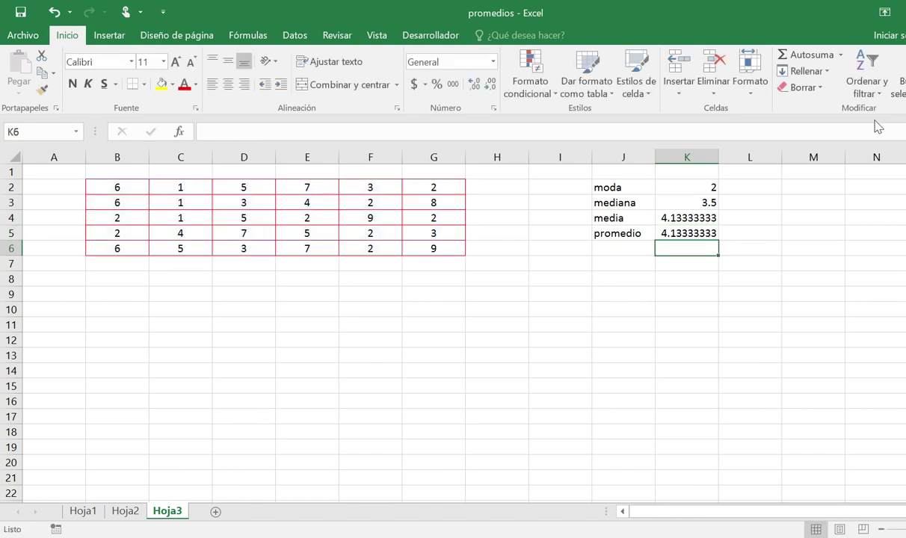
Step: Compare the media formula in K4 with the promedio formula in K5 and review the results in J2:K5
left_click(685, 218)
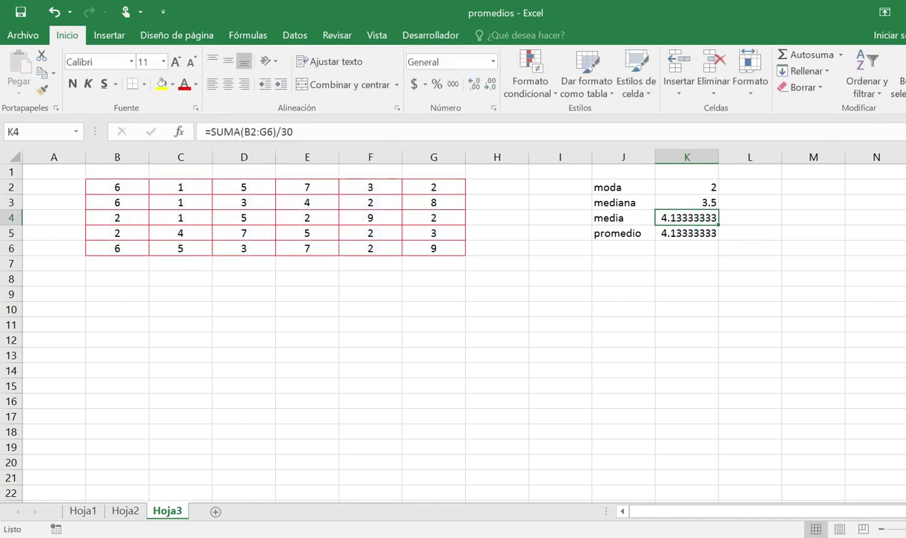
left_click(259, 133)
left_click(291, 133)
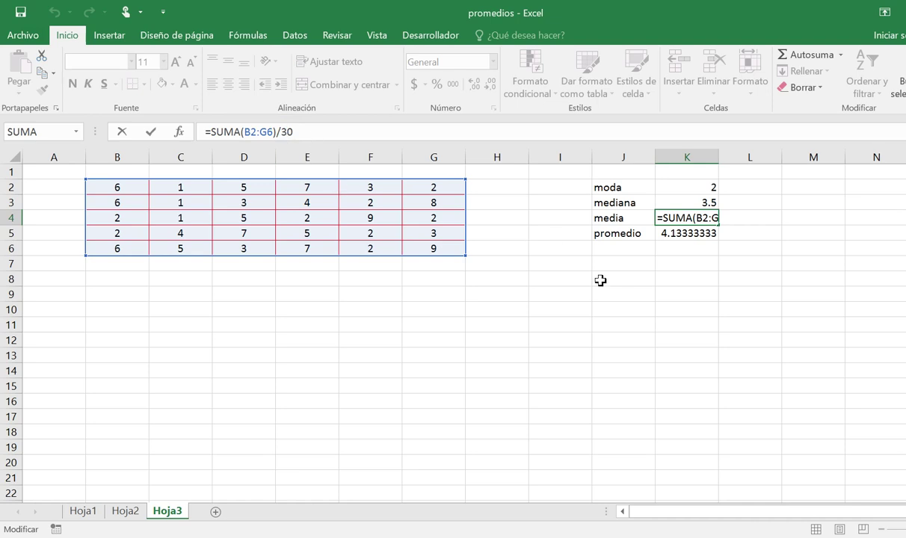
left_click(680, 294)
left_click(695, 233)
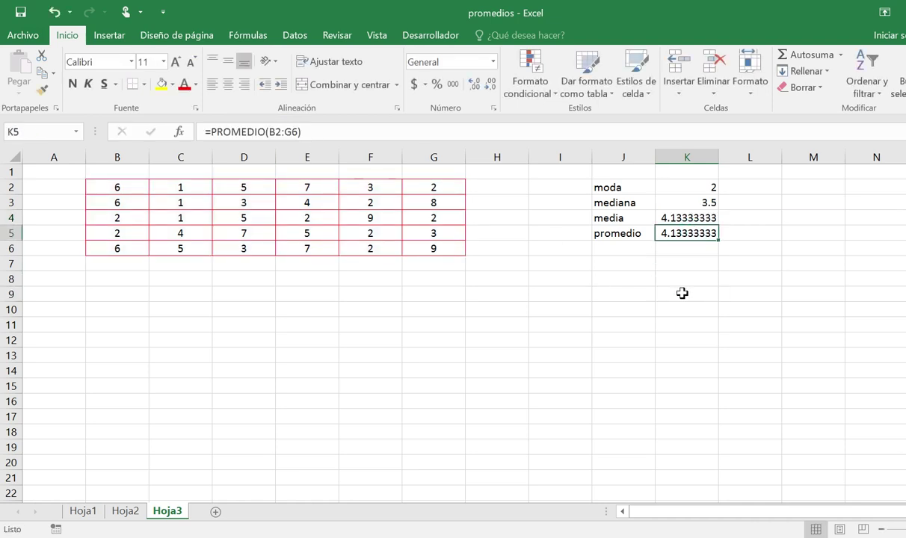
left_click_drag(610, 184, 697, 235)
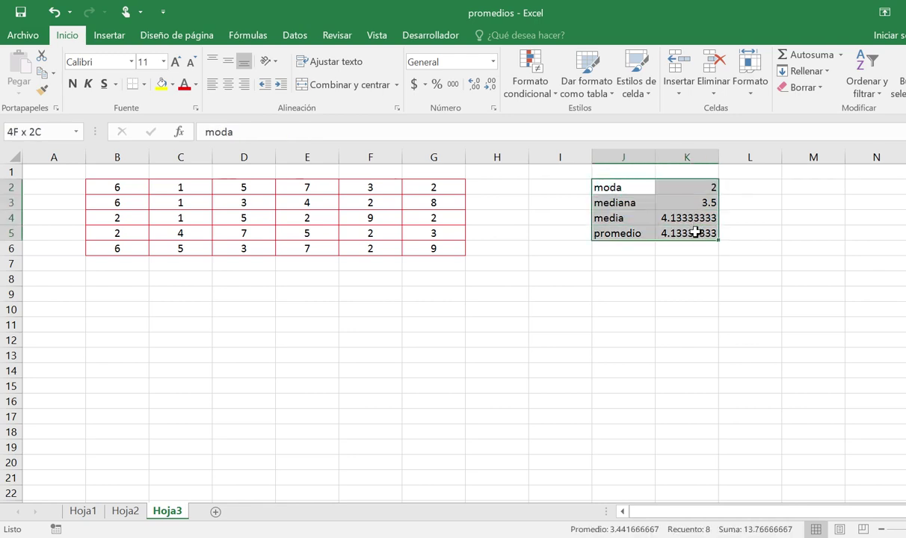
left_click(633, 291)
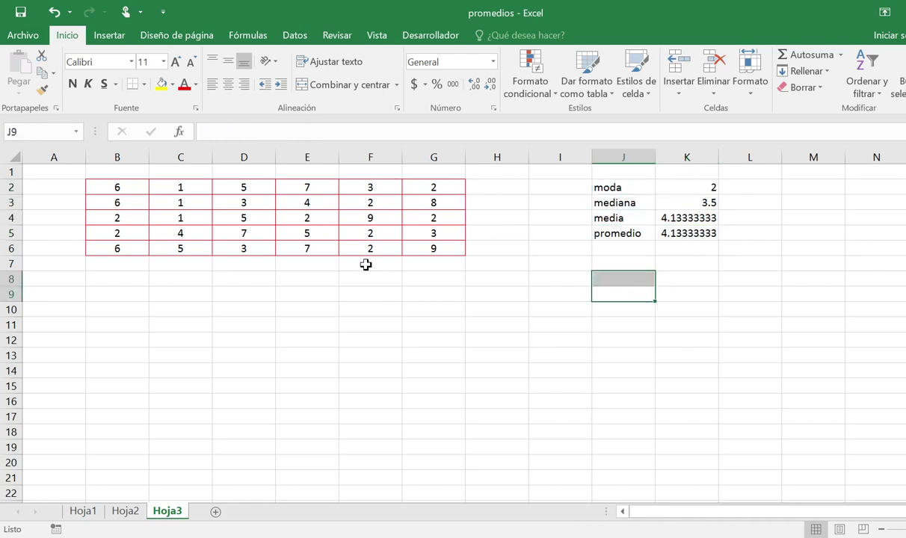
left_click(303, 264)
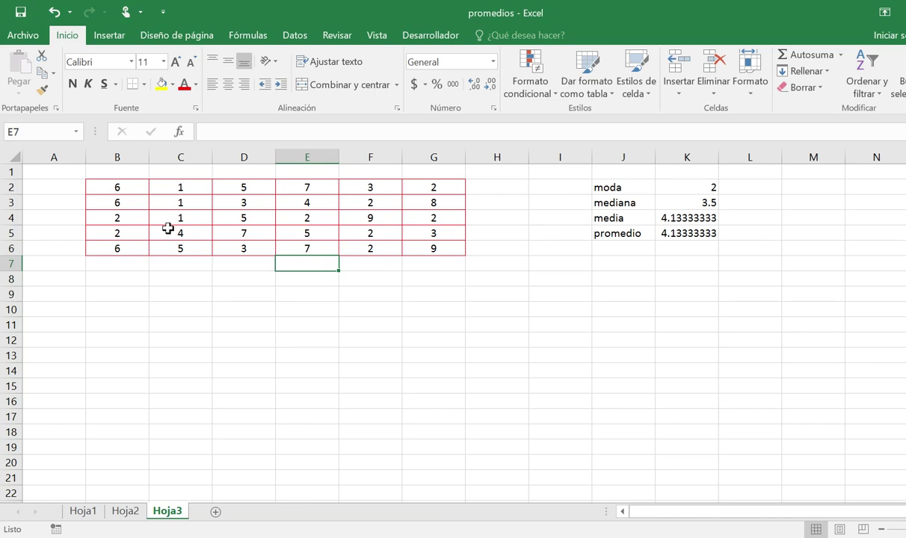
left_click(659, 218)
key("F2")
left_click(286, 305)
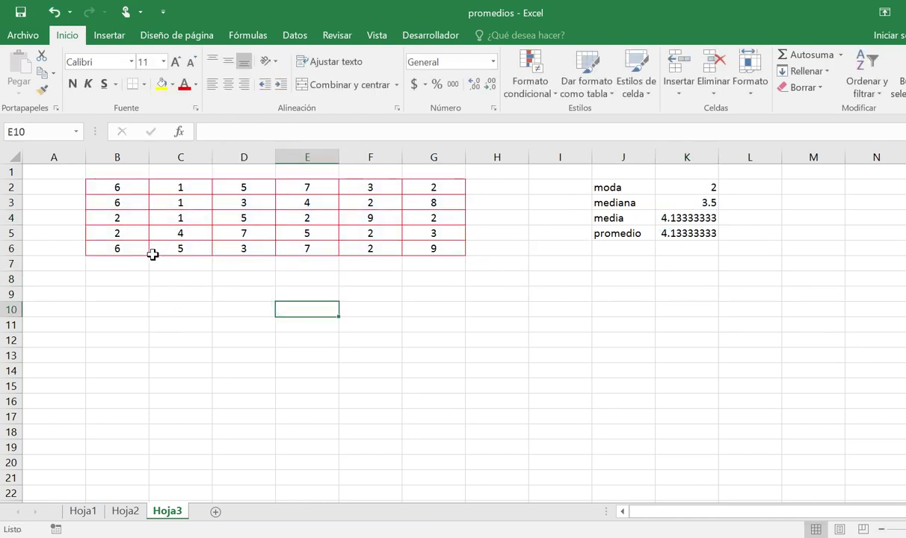
left_click(167, 278)
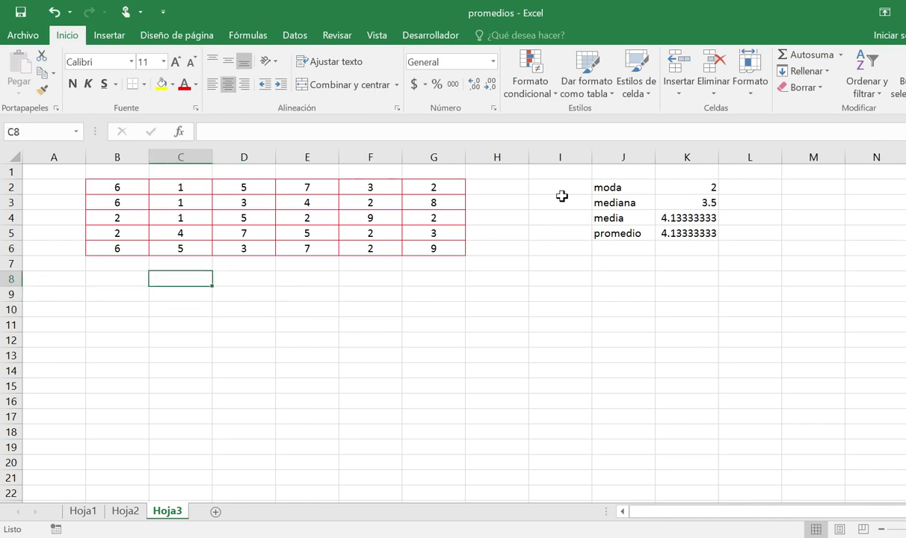
Step: Enter the formula =B6*C6 in cell B8 below the number table
left_click(108, 279)
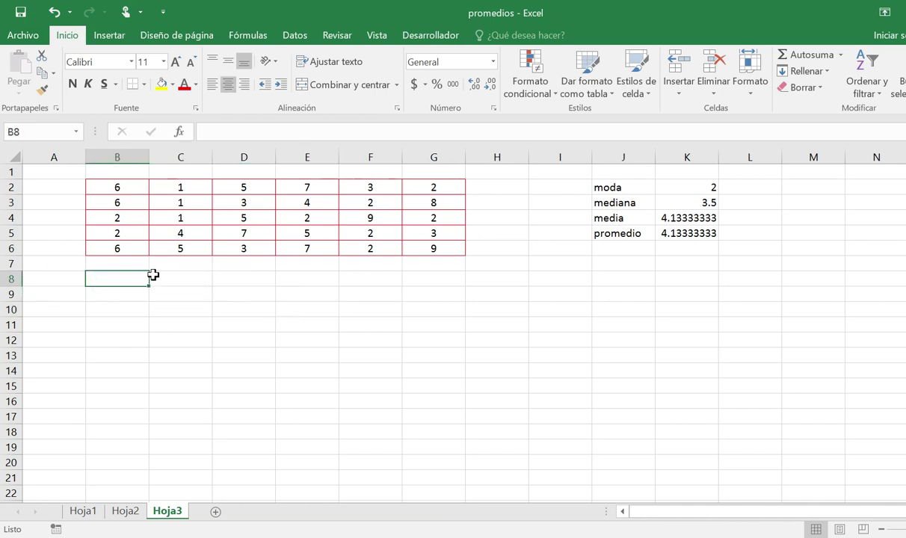
type("=66")
key("BackSpace")
key("BackSpace")
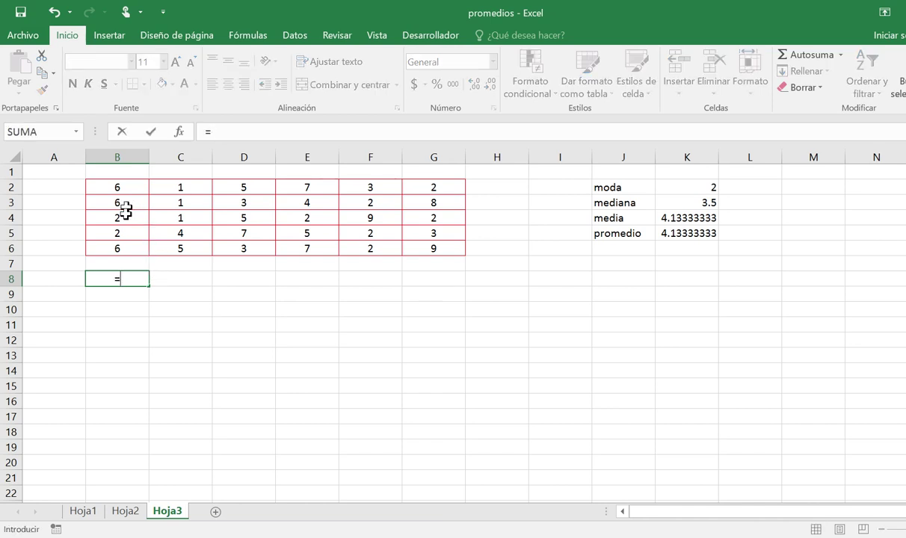
left_click(127, 245)
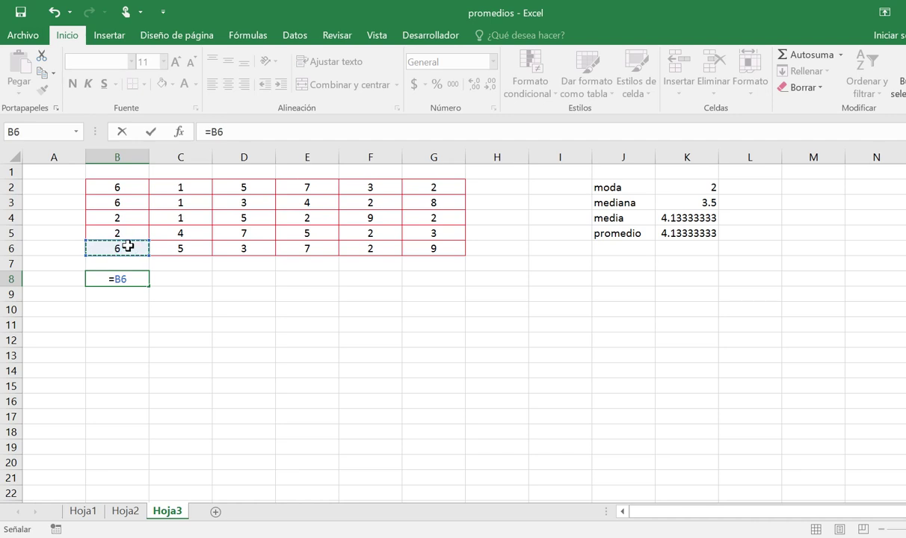
type("*")
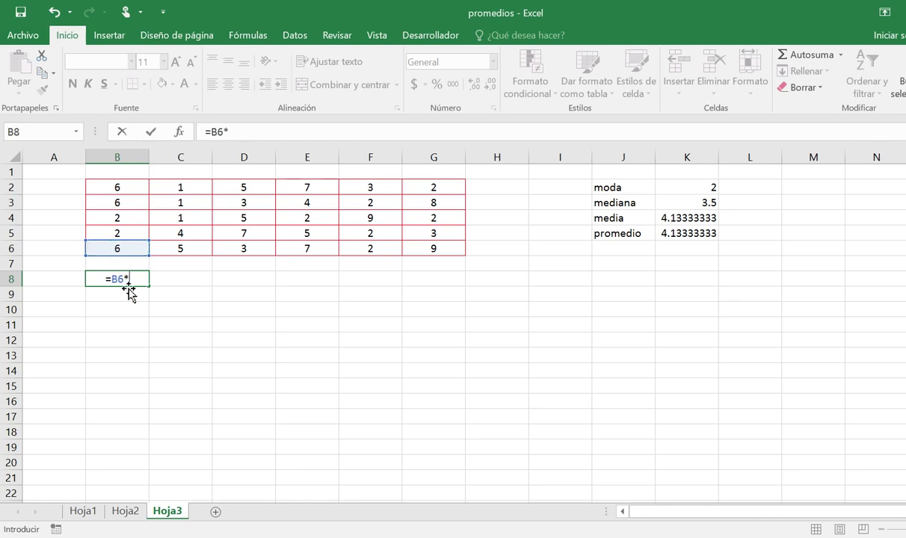
left_click(157, 245)
key("Return")
left_click(131, 245)
left_click(126, 278)
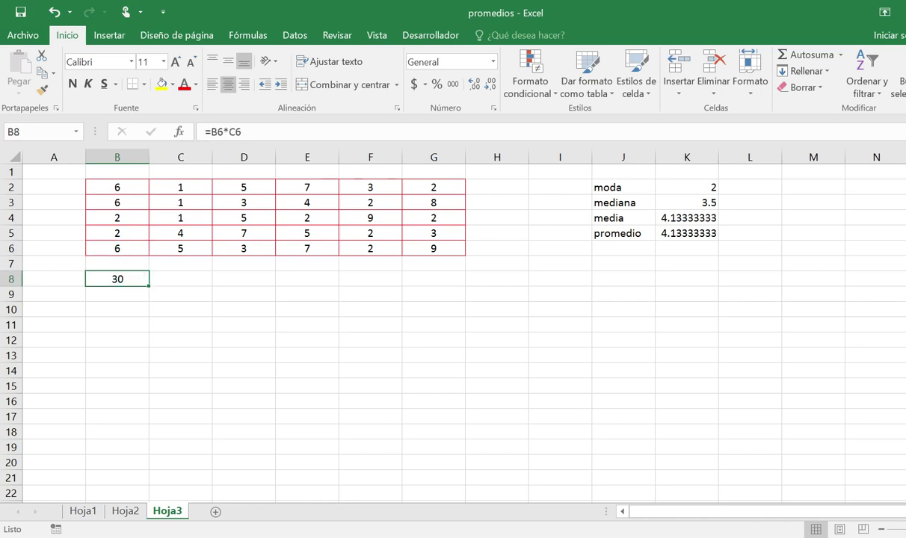
Step: Change the formula in B8 to the division =B6/C6
left_click(225, 132)
key("Delete")
type("/")
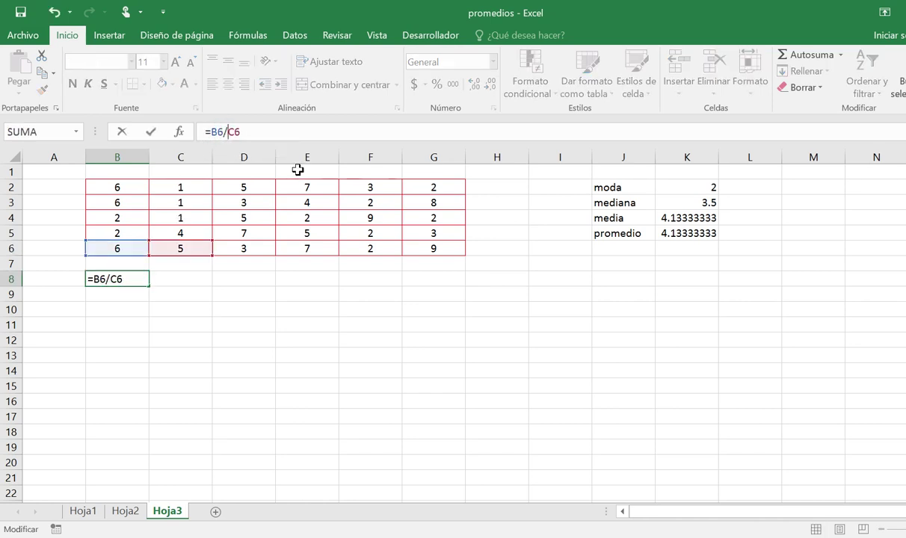
key("Return")
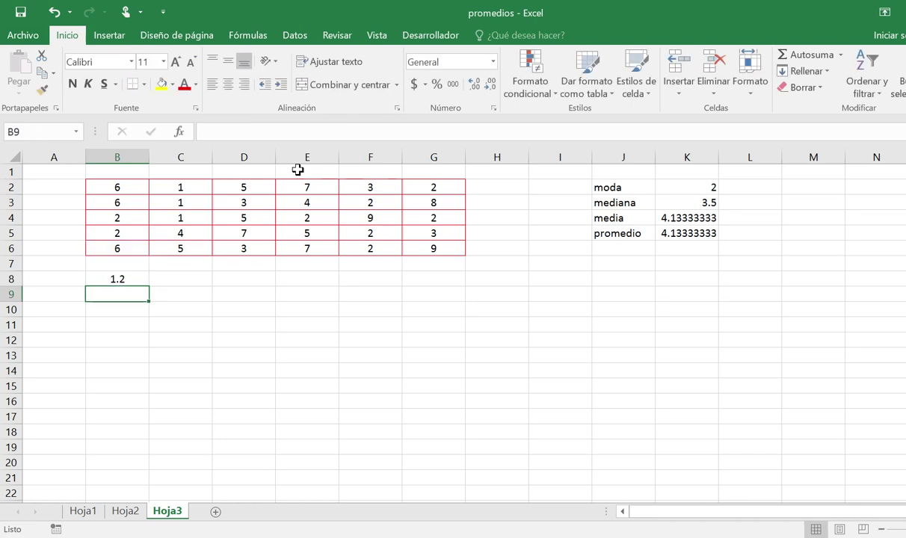
Step: Change the formula in B8 to the subtraction =B6-C6
left_click(129, 277)
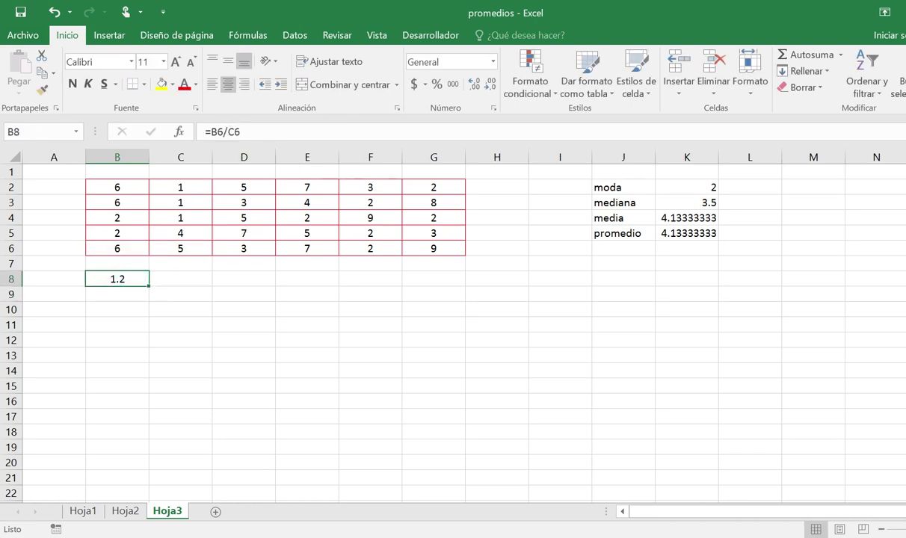
left_click(235, 131)
key("BackSpace")
type("+")
key("BackSpace")
type("-")
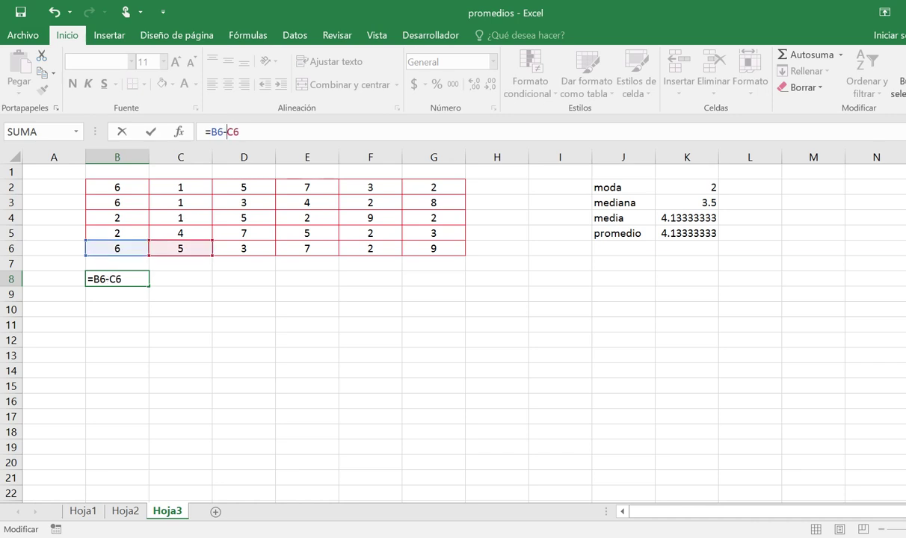
key("Return")
Step: Switch the B8 formula back to =B6/C6 and set the divisor in C6 to 0 to test division by zero
left_click(127, 277)
left_click(226, 131)
type("/")
key("Return")
left_click(192, 243)
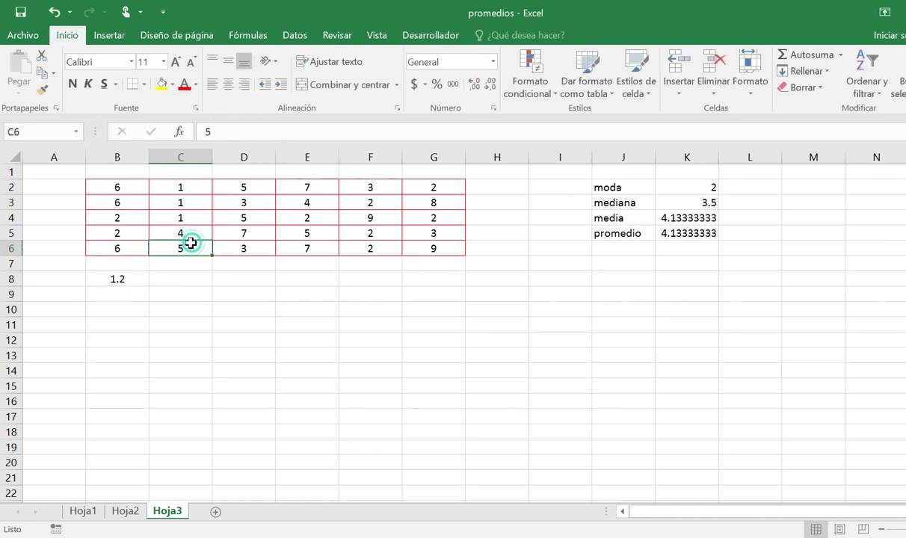
type("0")
key("Return")
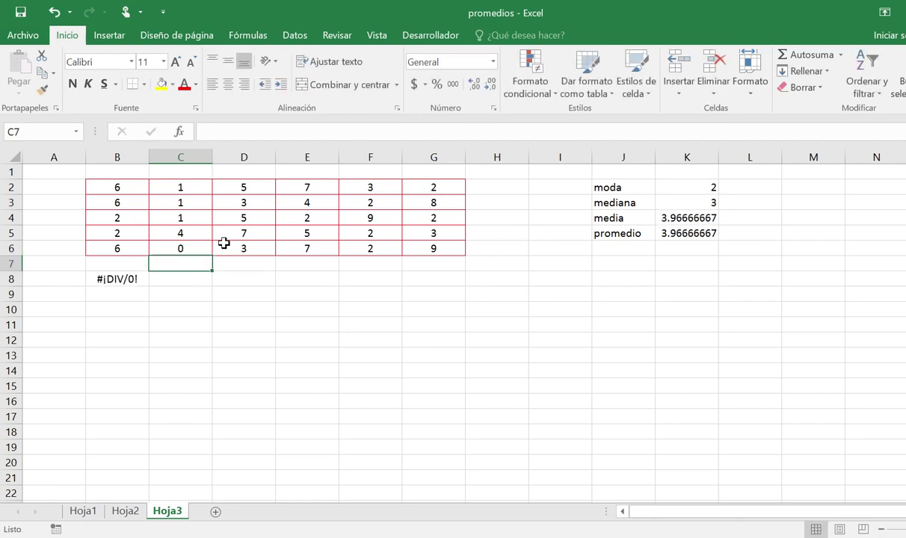
left_click(129, 283)
left_click(175, 247)
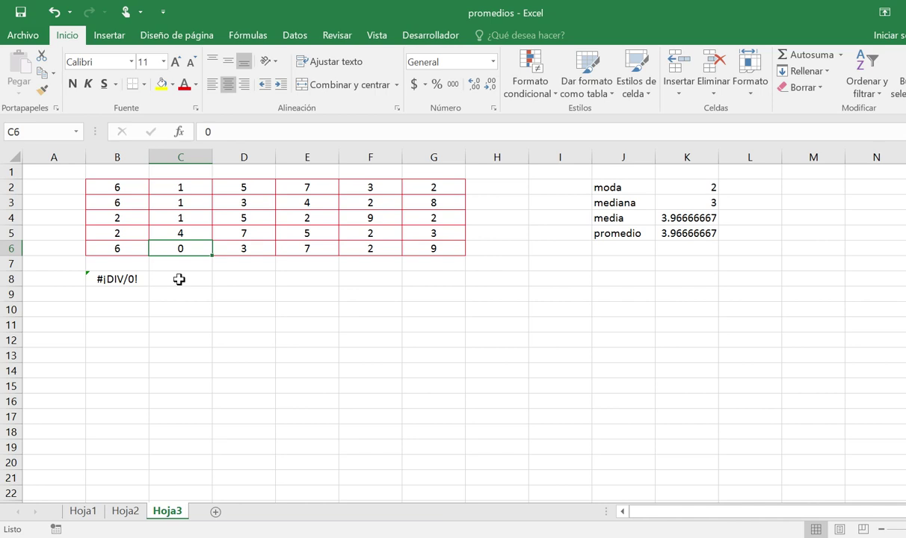
Step: Undo the zero in C6 and all the formula entries in B8 until that cell is empty
key("ctrl+z")
key("ctrl+z")
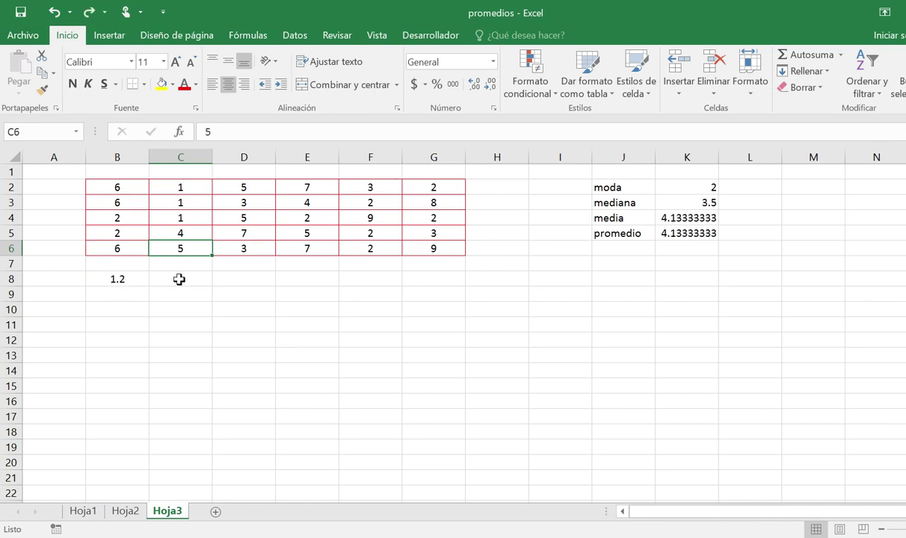
key("ctrl+z")
key("ctrl+z")
key("ctrl+z")
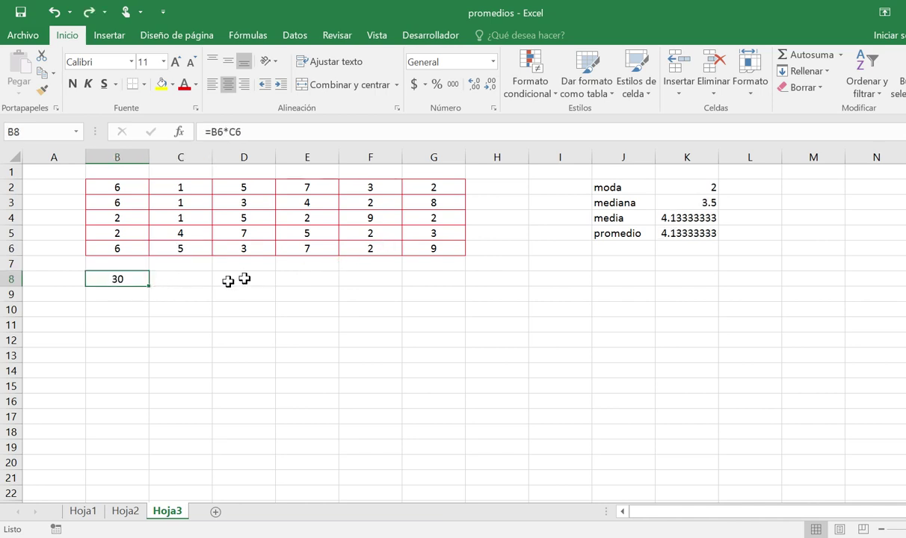
left_click(247, 304)
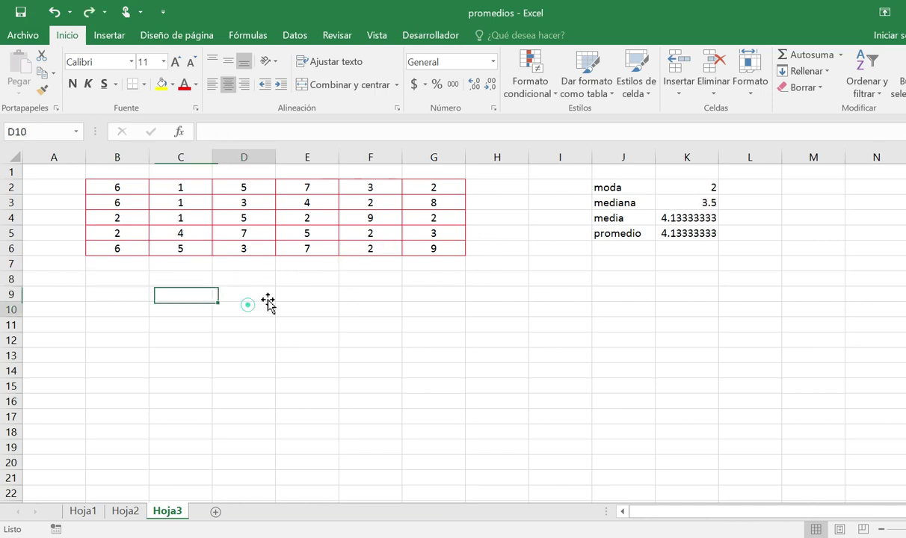
Step: Review the media formula in K4 against the numbers in the table
left_click_drag(688, 196, 684, 217)
left_click(681, 217)
left_click(684, 248)
left_click(682, 216)
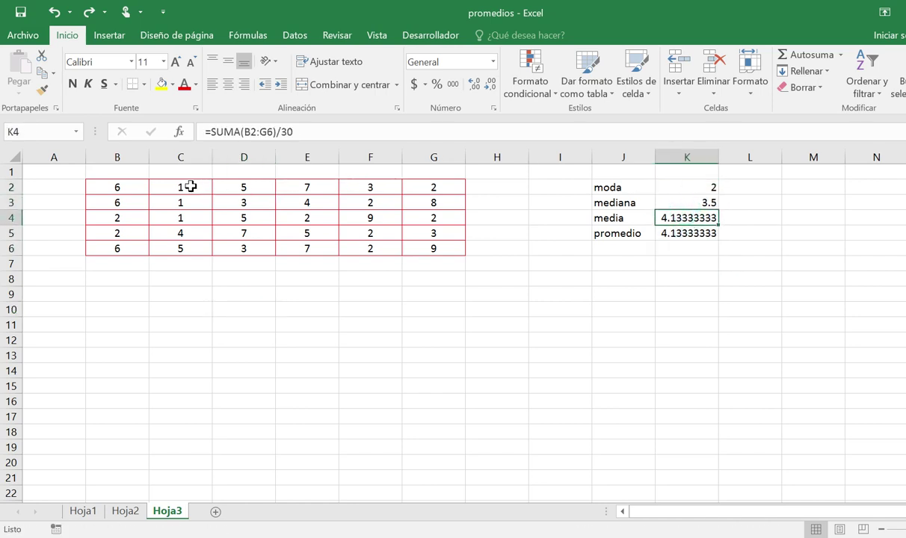
left_click(155, 186)
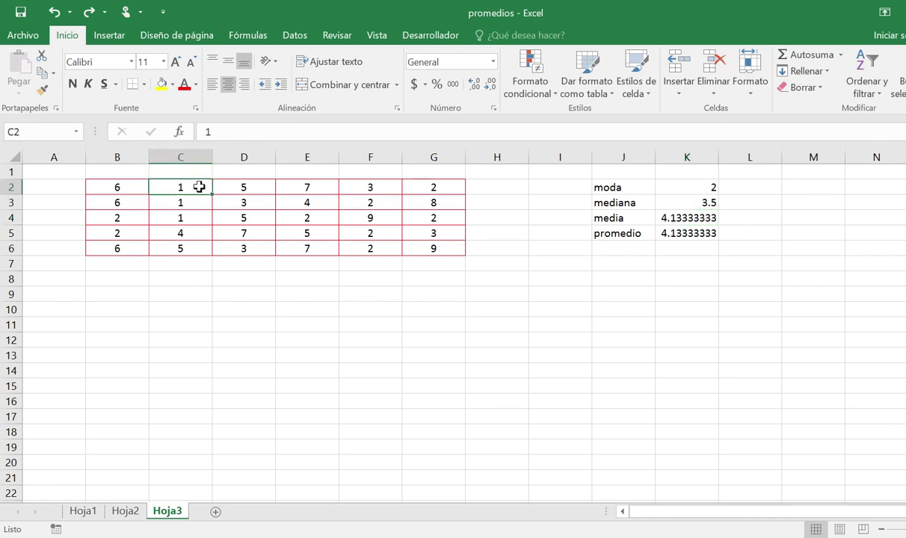
Step: Clear the numbers in B3:G4 and check how the results in K2:K5 respond
left_click_drag(140, 189, 119, 210)
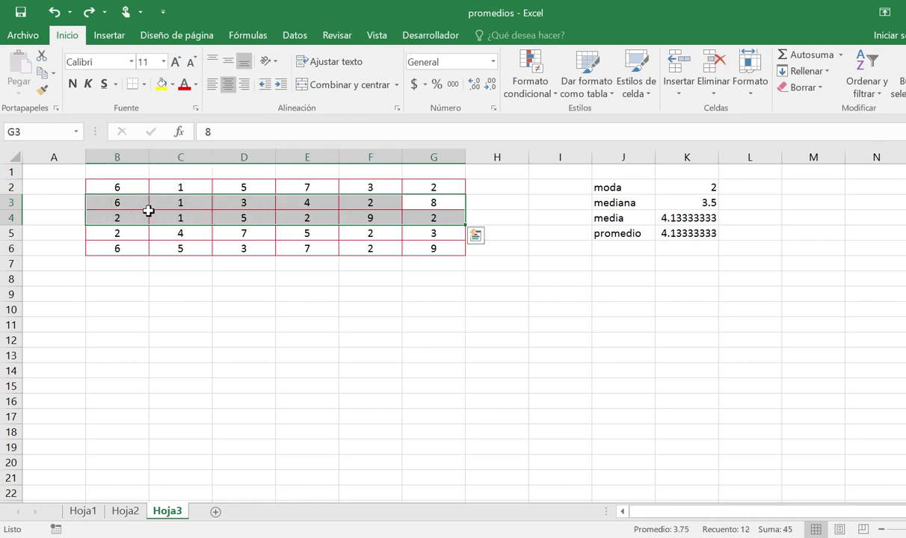
key("Delete")
left_click_drag(685, 187, 699, 233)
left_click(696, 198)
left_click(684, 187)
left_click_drag(684, 187, 694, 230)
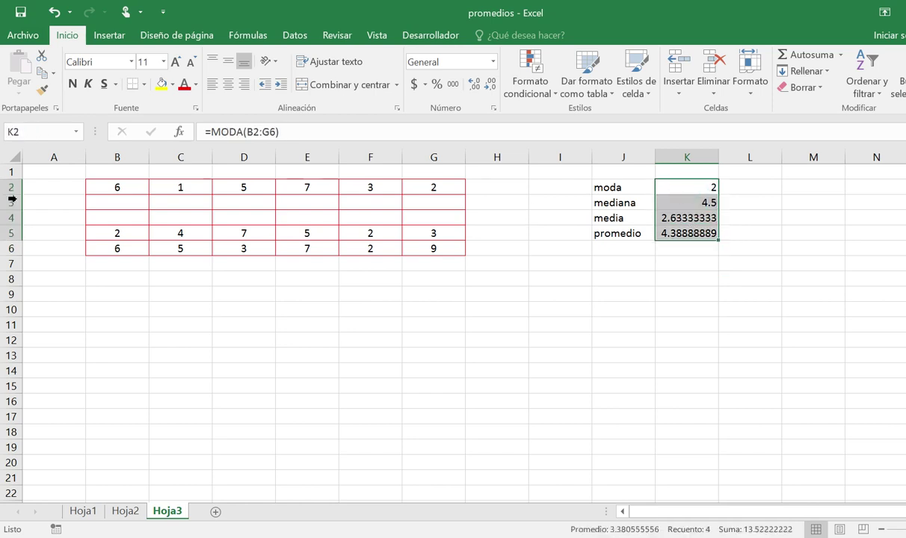
Step: Clear all numbers in B2:G6 and inspect each formula result in K2:K5
left_click_drag(98, 187, 419, 256)
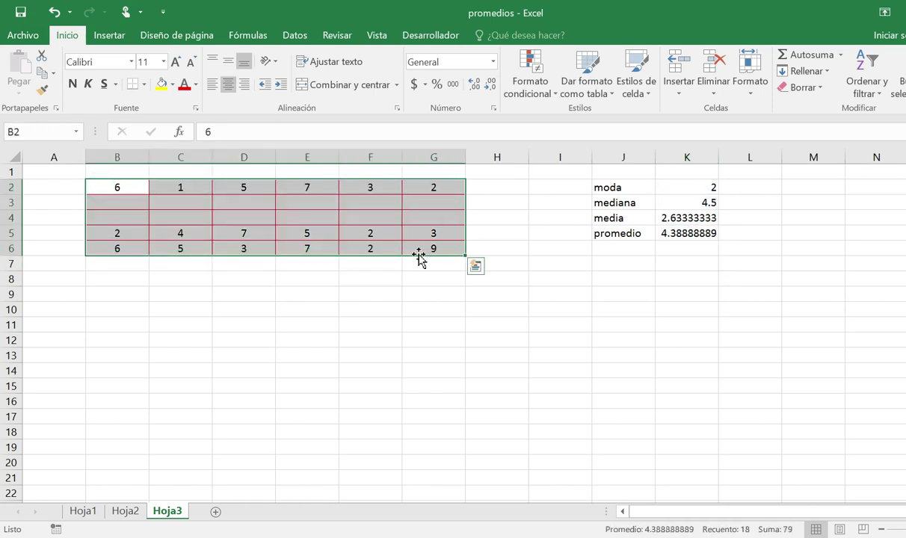
key("Delete")
left_click(697, 264)
left_click_drag(685, 187, 635, 233)
left_click(687, 188)
left_click(691, 202)
left_click(694, 217)
left_click(696, 233)
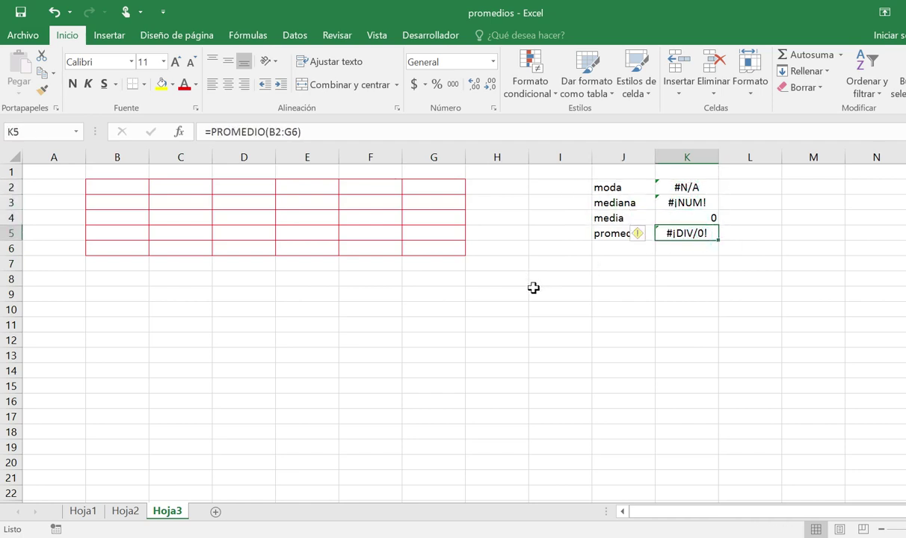
Step: Undo both deletions to restore the numbers in B2:G6
key("ctrl+z")
key("ctrl+z")
left_click(582, 338)
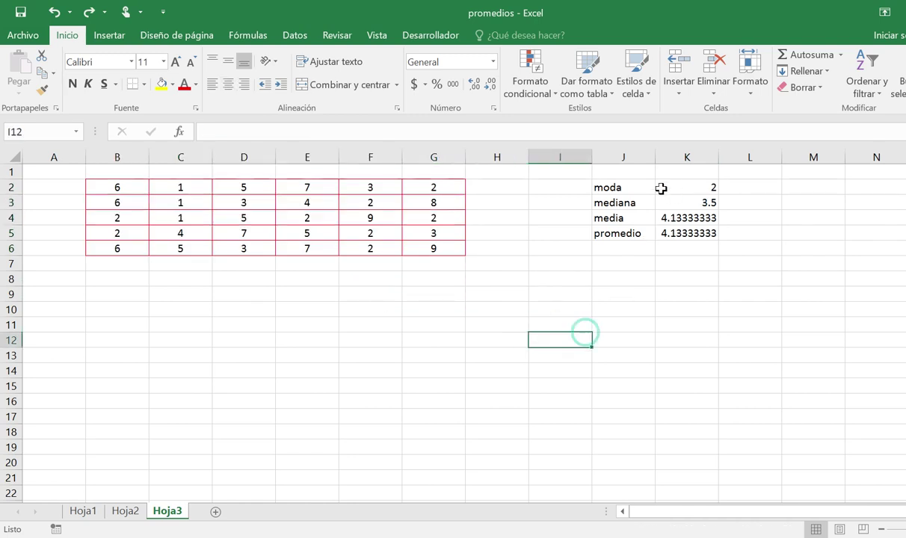
Step: Inspect the mediana formula in K3 and the table range B2:G6 it refers to
left_click_drag(602, 202, 693, 201)
left_click(693, 200)
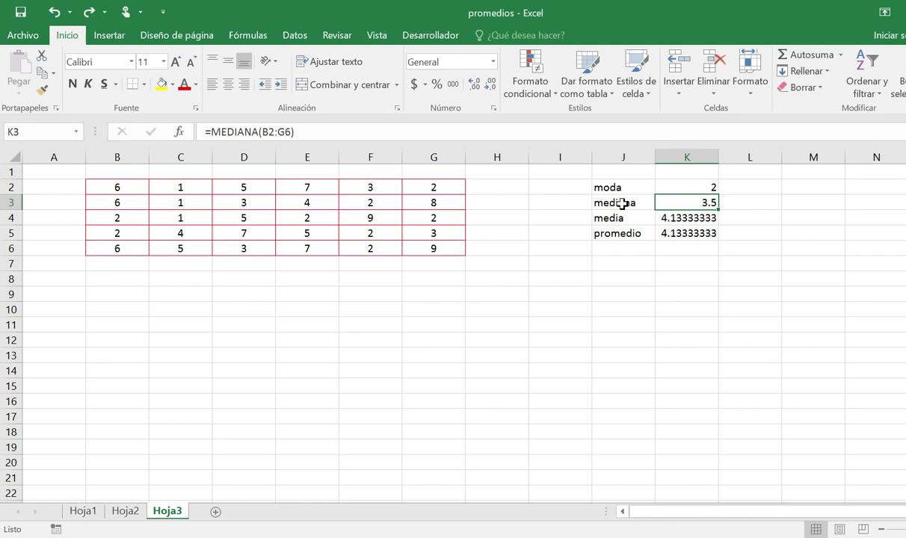
left_click(622, 204)
left_click(617, 217)
left_click_drag(640, 201, 688, 202)
left_click_drag(124, 187, 415, 254)
left_click(408, 331)
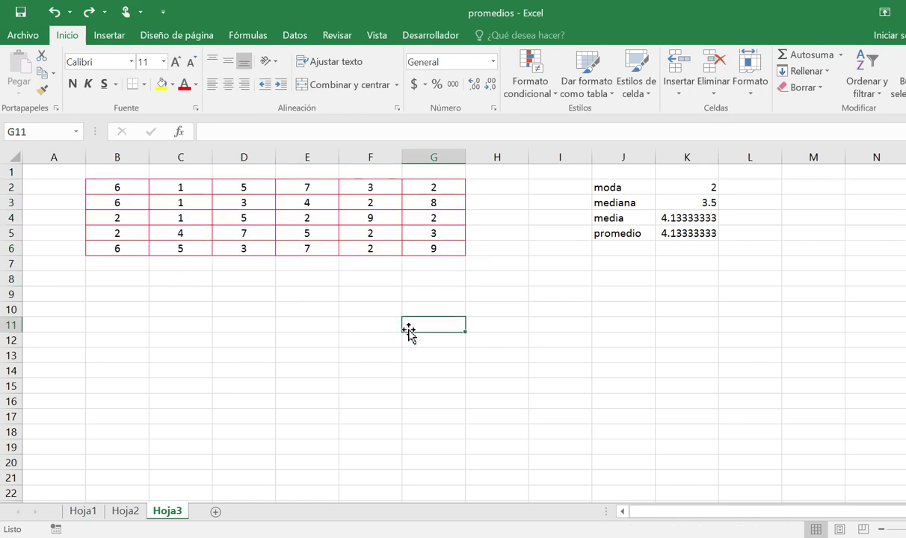
Step: Copy the number table B2:G6 and paste the duplicate starting at cell B12
left_click_drag(126, 187, 428, 248)
key("super")
left_click(841, 356)
key("ctrl+c")
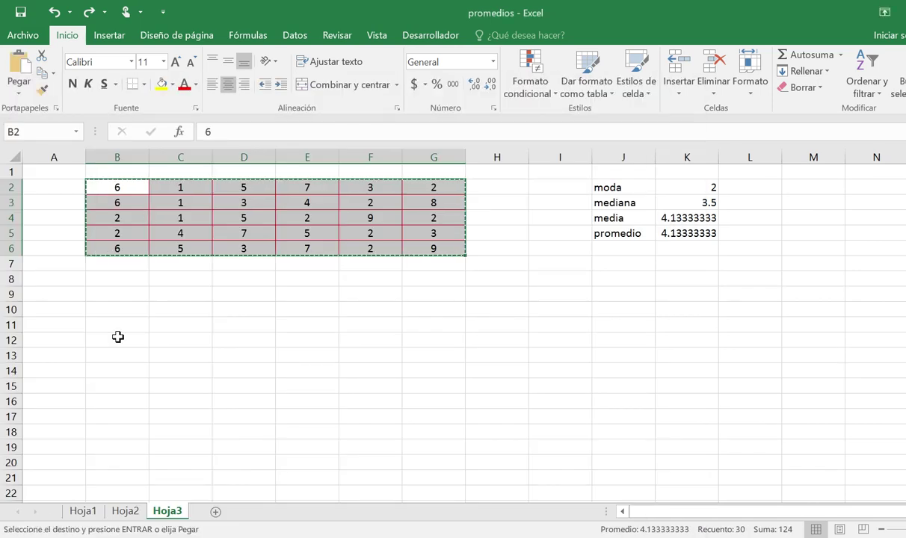
left_click(118, 338)
key("ctrl+v")
Step: Move C12:C16 to B17 and D12:D16 to B22 so they stack beneath the first column of the copied table
scroll(143, 342, "down", 3)
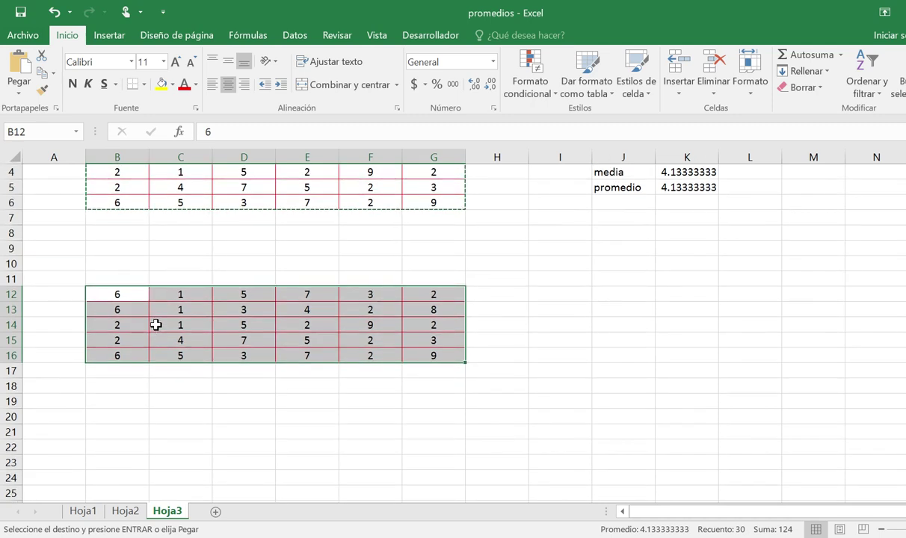
left_click_drag(175, 202, 179, 263)
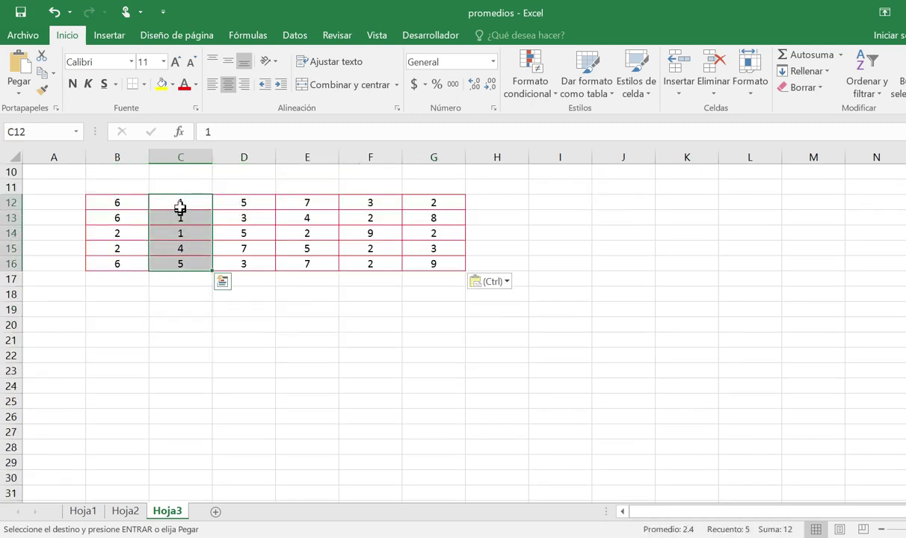
left_click_drag(180, 196, 127, 284)
left_click_drag(244, 200, 247, 263)
left_click_drag(254, 197, 132, 355)
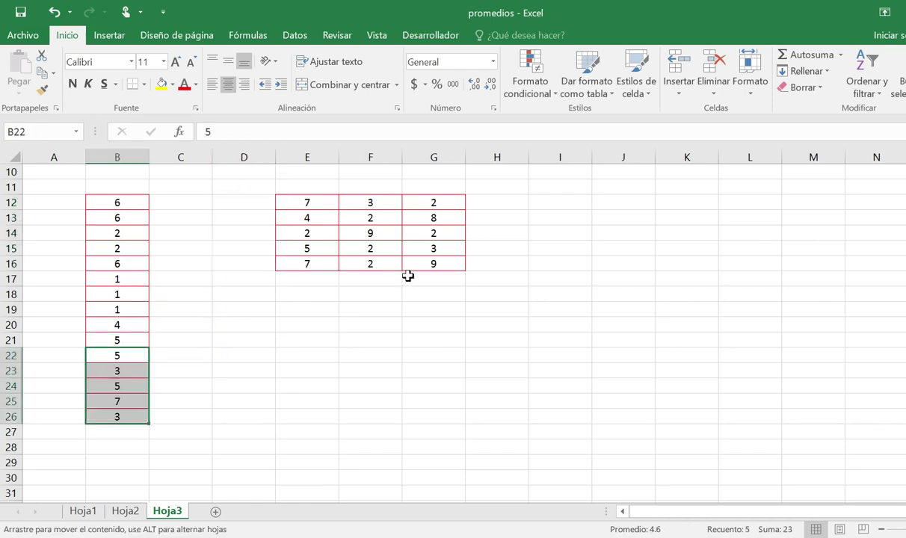
Step: Stack the remaining numbers from E12:G16 into one column and move them into column B starting at B27
left_click_drag(303, 203, 369, 277)
left_click_drag(453, 196, 453, 263)
left_click_drag(453, 196, 384, 349)
left_click_drag(366, 198, 376, 416)
left_click_drag(373, 194, 113, 439)
Step: Sort the whole stacked list in column B, starting at B12, from smallest to largest
left_click_drag(121, 198, 123, 464)
scroll(178, 285, "up", 6)
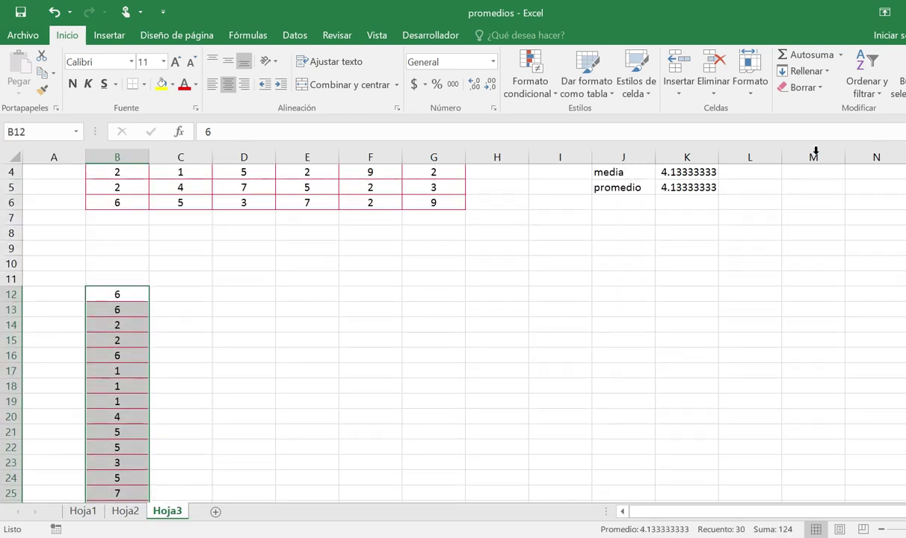
left_click(882, 88)
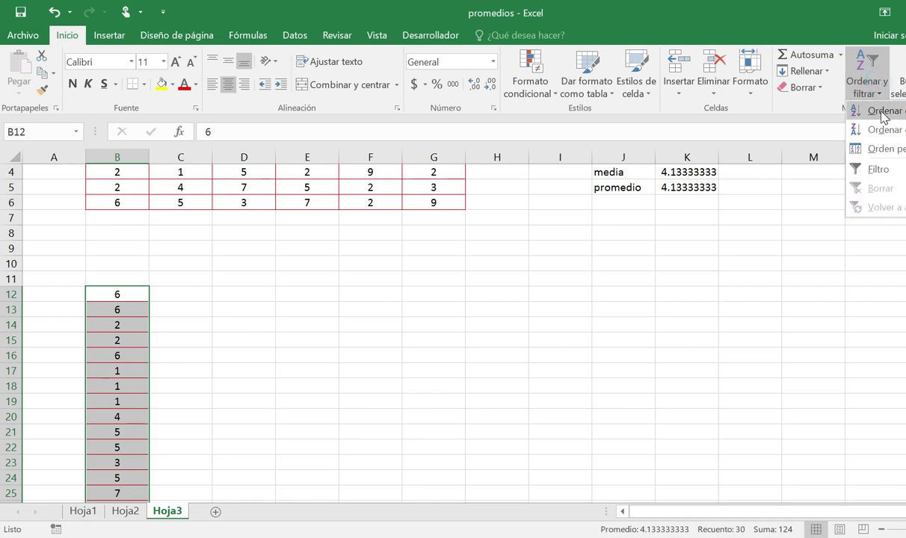
left_click(881, 113)
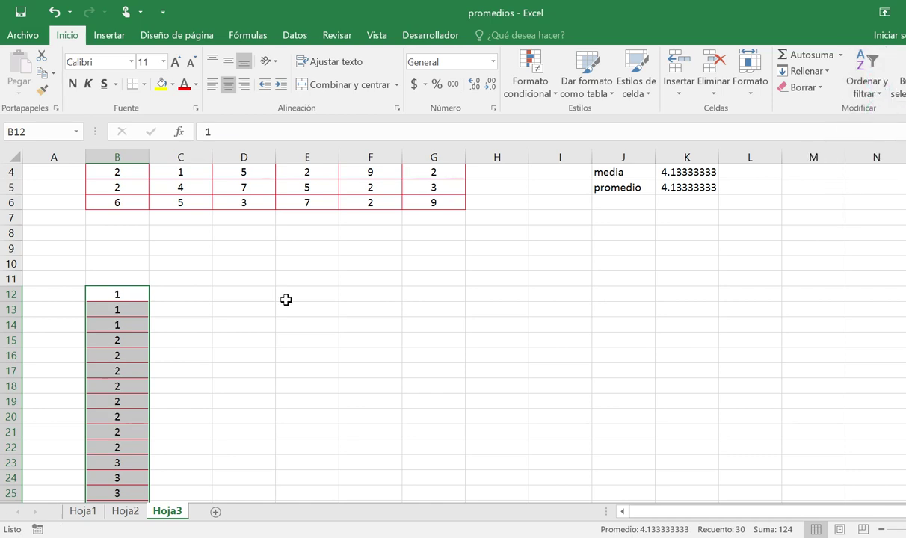
Step: Copy the sorted list in column B and paste it transposed as a row starting at cell D10
scroll(122, 307, "down", 4)
scroll(121, 308, "up", 3)
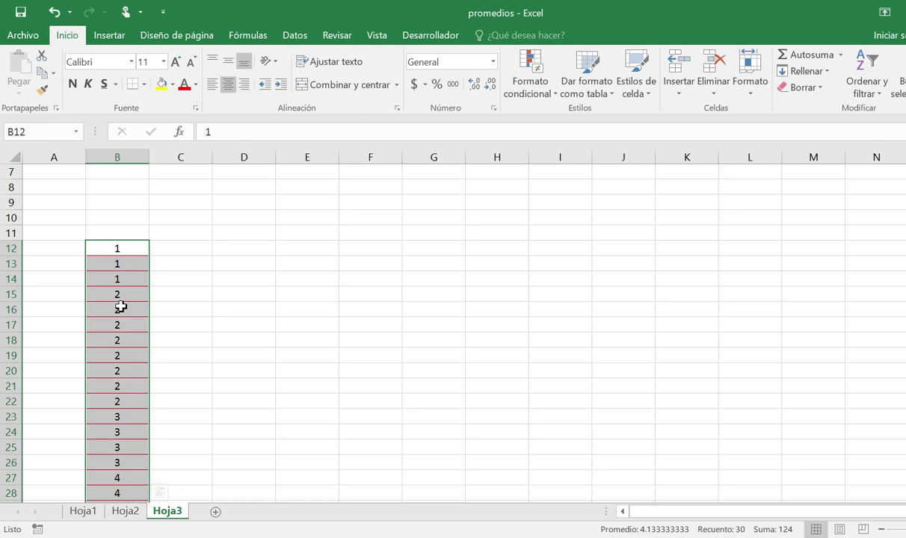
scroll(121, 307, "up", 3)
key("ctrl+c")
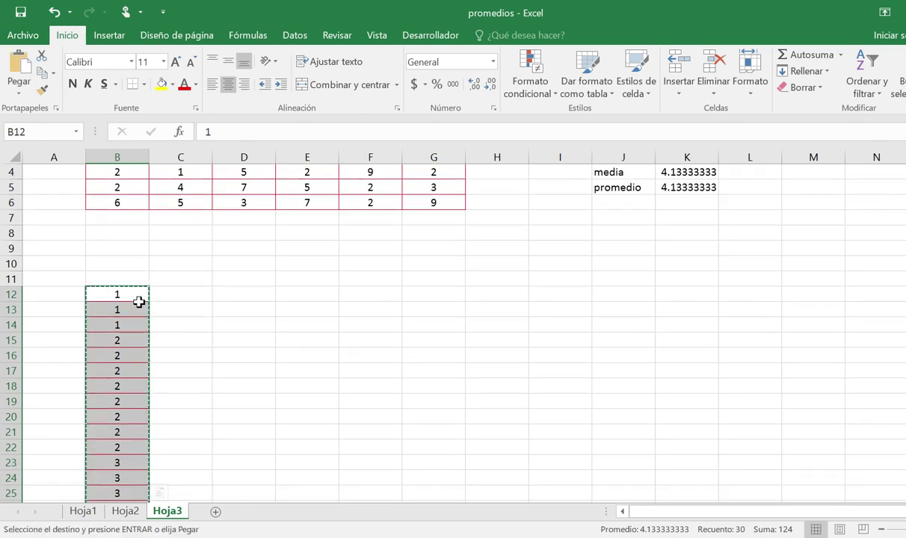
right_click(131, 292)
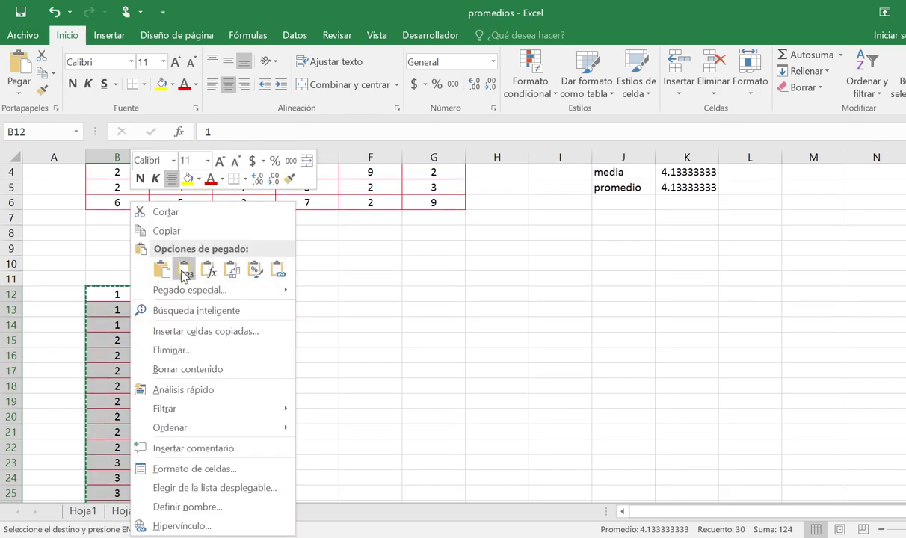
left_click(174, 233)
left_click(193, 264)
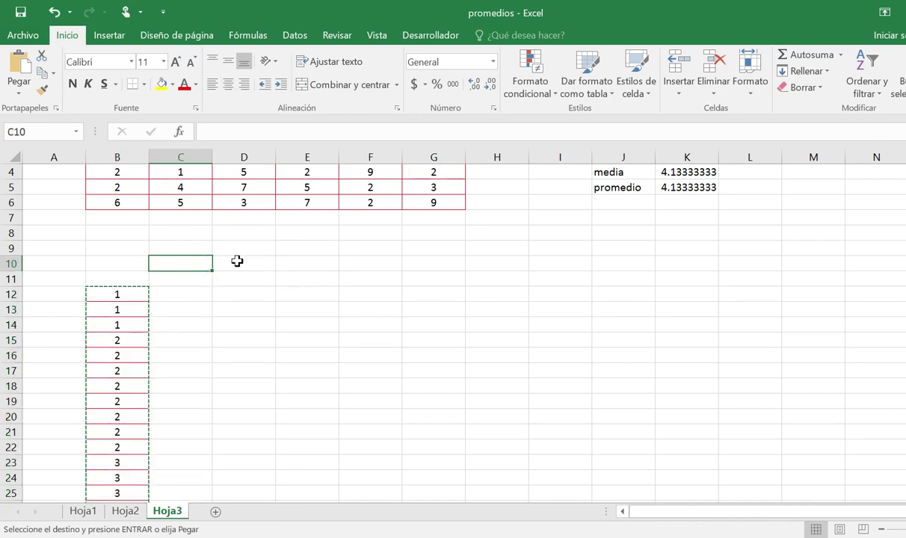
left_click(236, 260)
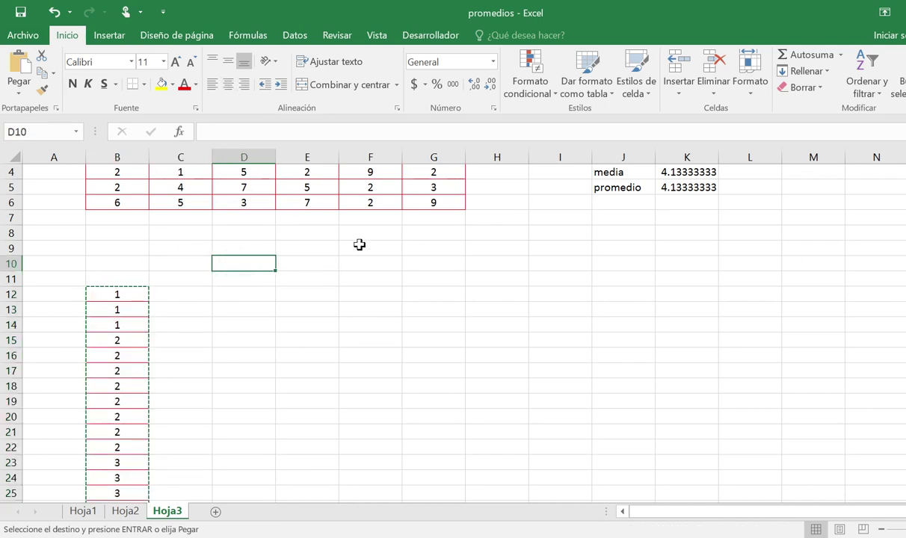
right_click(235, 261)
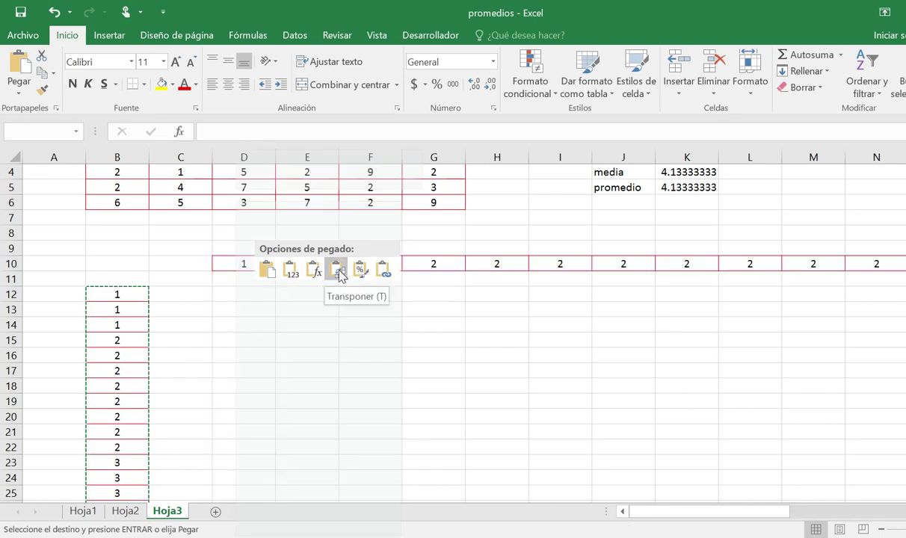
left_click(338, 271)
left_click(284, 305)
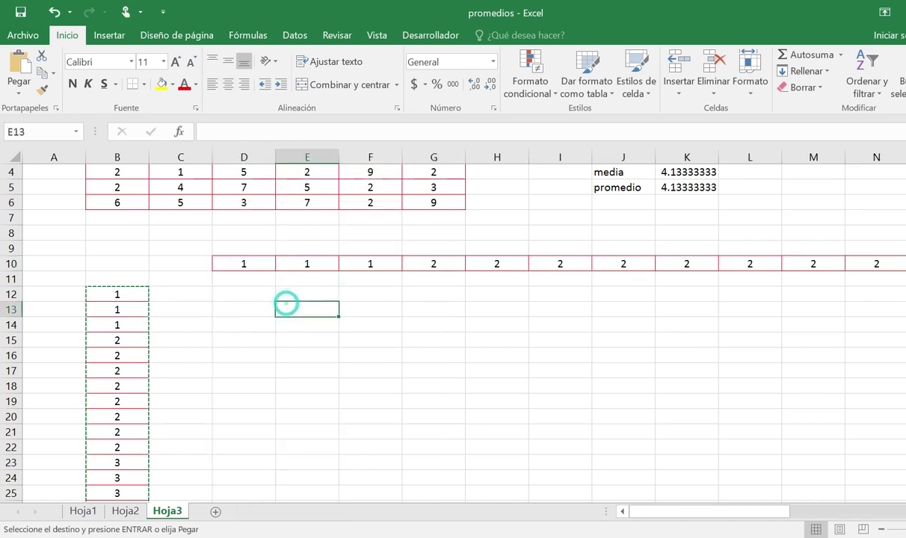
left_click_drag(674, 513, 701, 512)
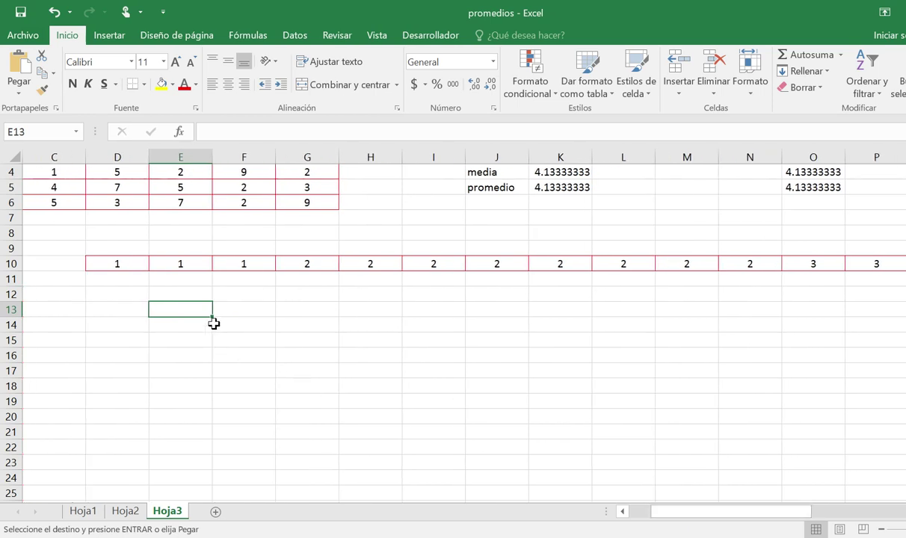
left_click_drag(127, 257, 869, 259)
left_click_drag(849, 514, 529, 434)
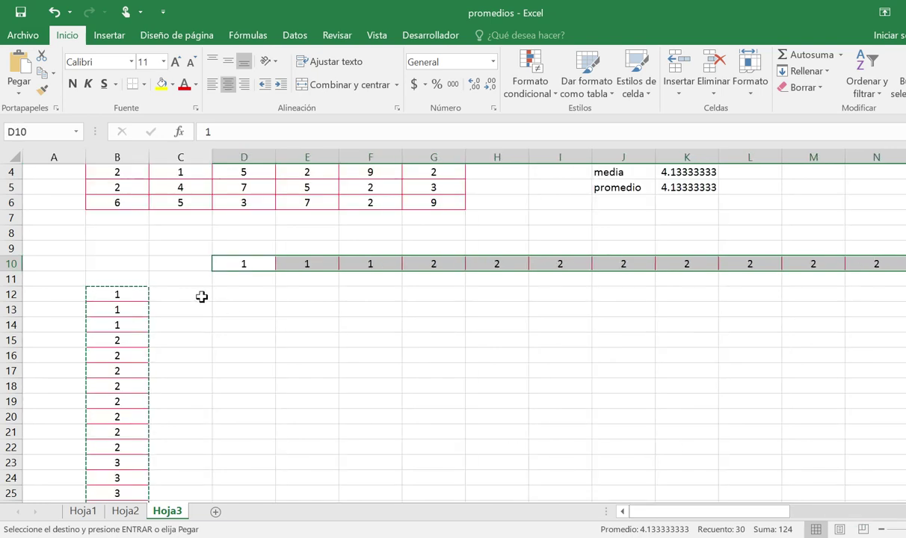
Step: Number the positions beneath the transposed row, entering 1 in D11 and 2 in E11 and filling the series through R11
left_click(244, 277)
type("1")
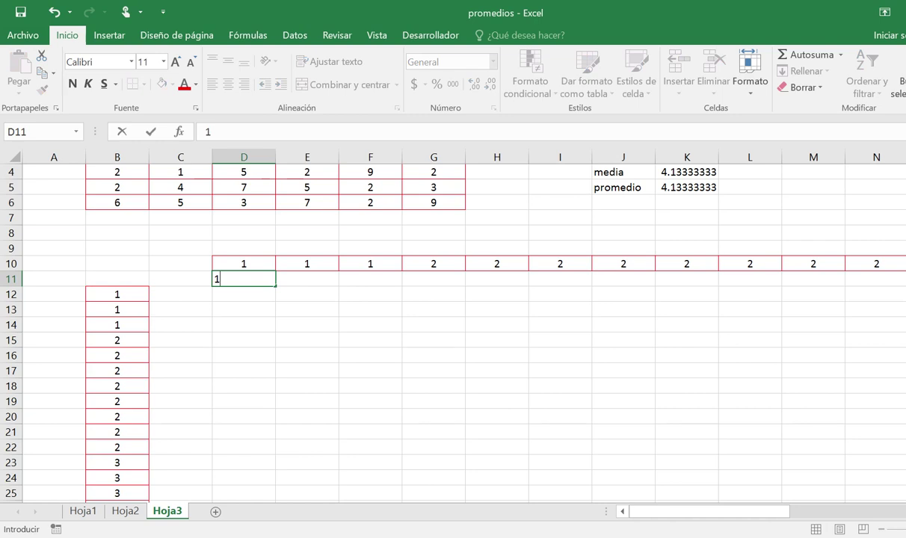
key("Tab")
type("2")
key("Tab")
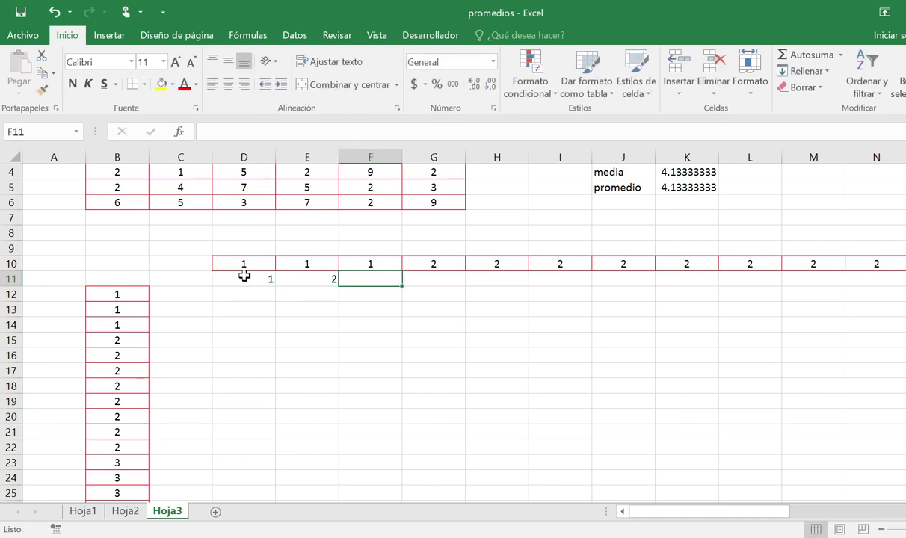
left_click_drag(244, 277, 583, 278)
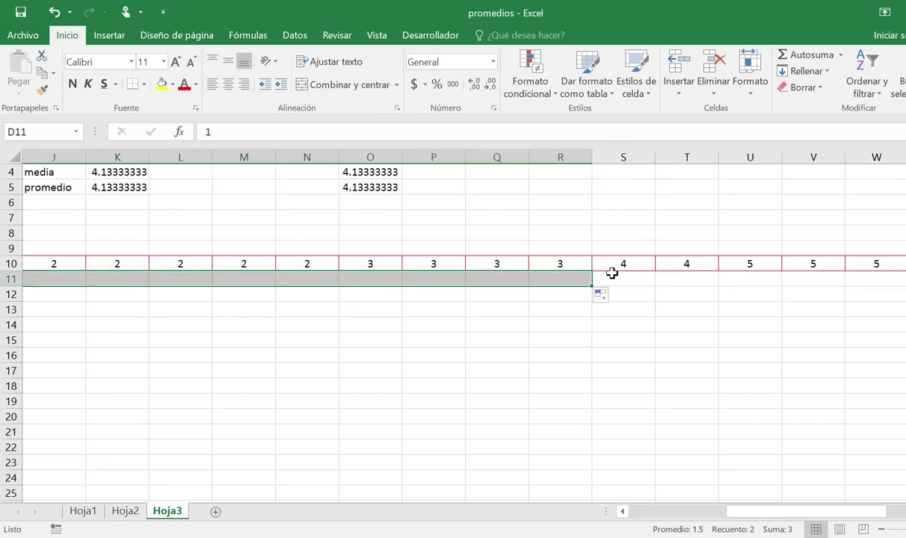
Step: Highlight the two middle values of the transposed row, R10:S10, with a yellow fill
left_click(614, 278)
left_click(554, 277)
left_click(639, 278)
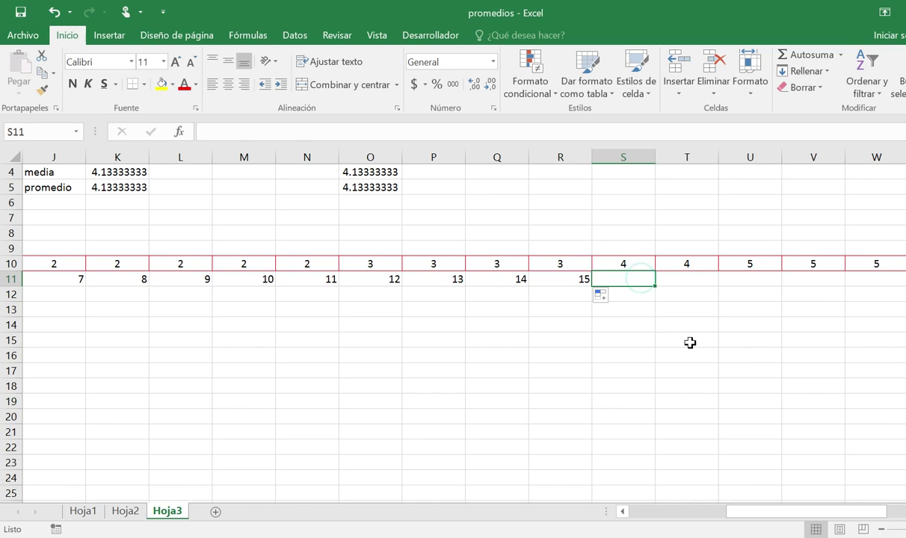
left_click_drag(573, 264, 620, 263)
left_click(163, 84)
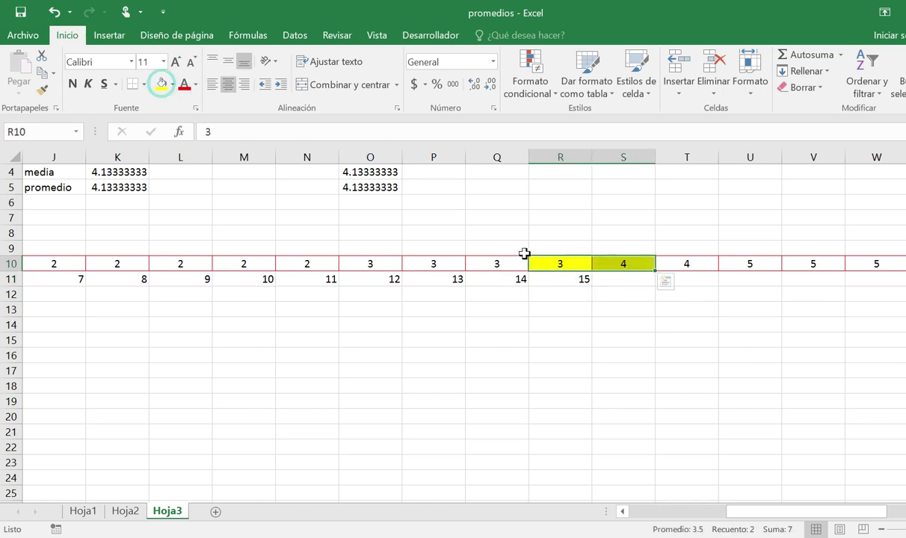
Step: Enter the formula =(R10+S10)/2 in R9 to average the two highlighted middle values
left_click(580, 247)
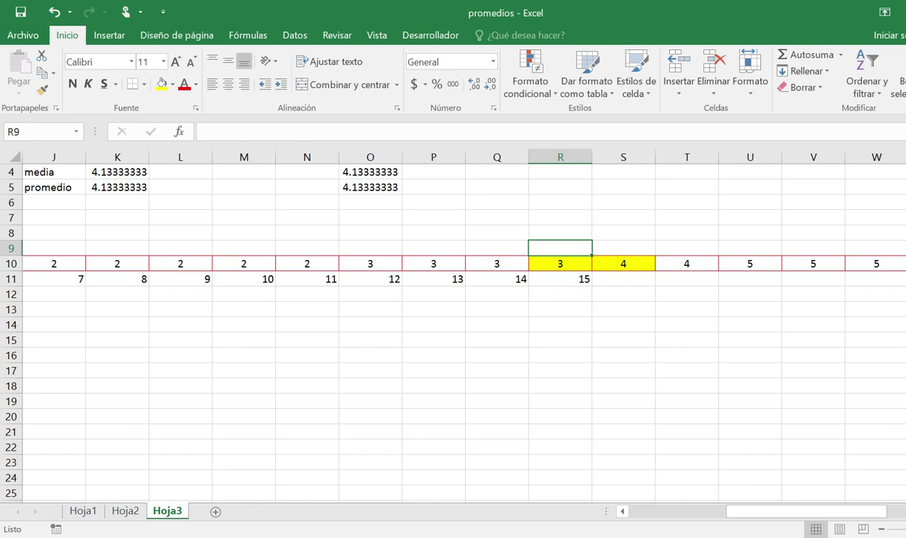
type("=")
key("Down")
type("+")
key("Right")
key("Down")
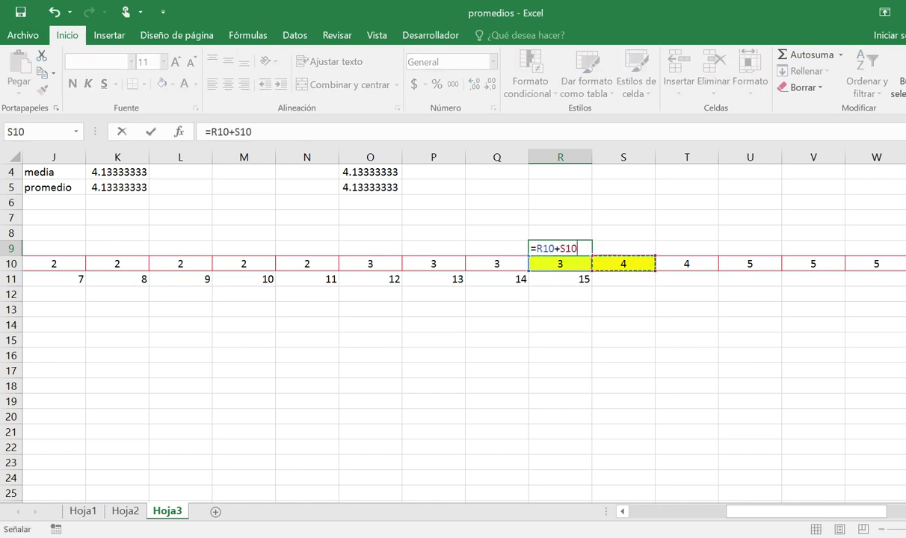
type(")")
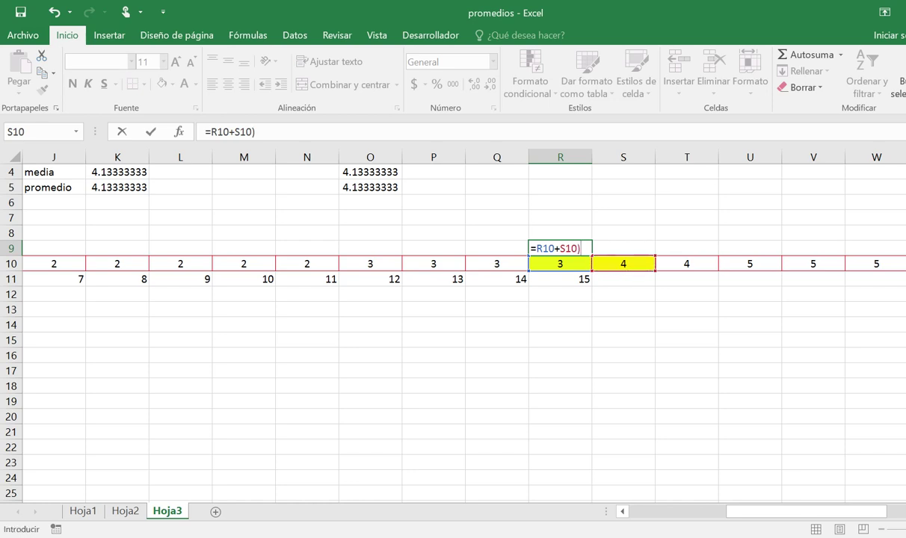
left_click(532, 247)
type("(")
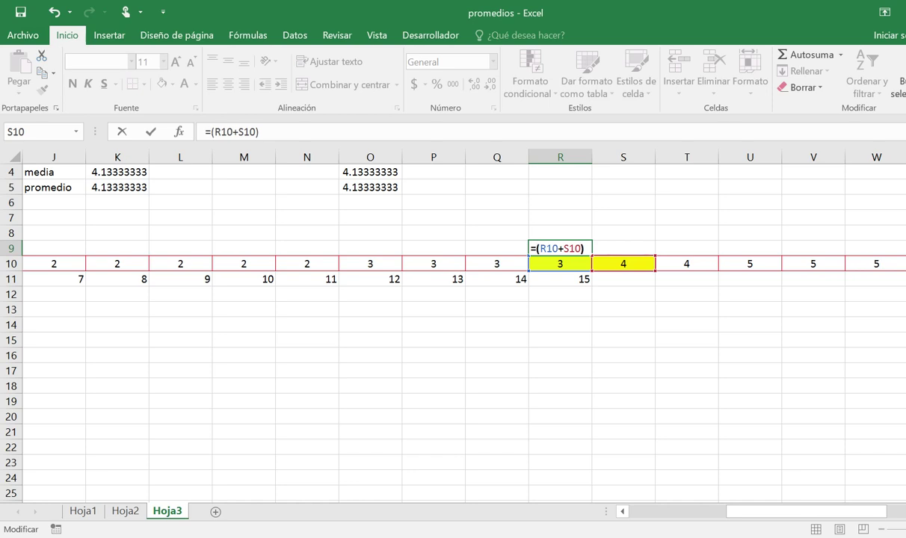
type("2")
key("Return")
left_click(560, 247)
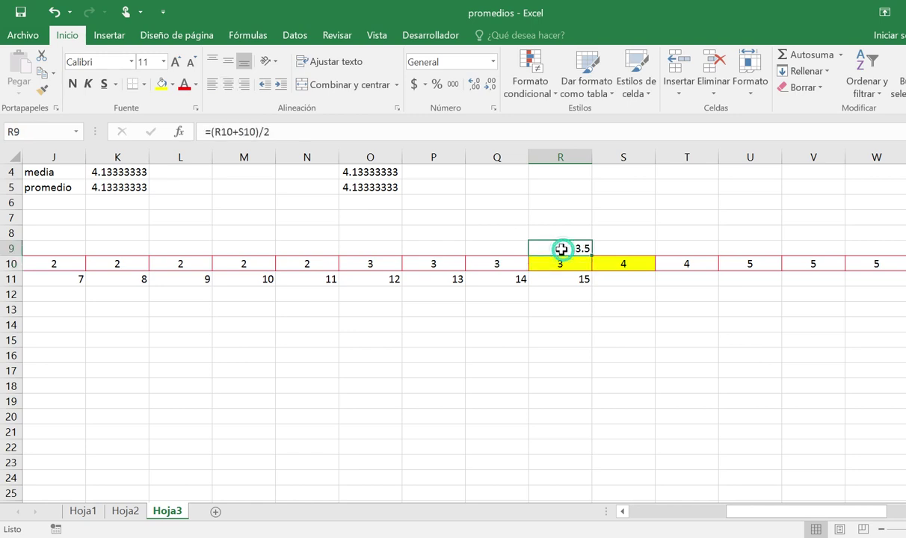
Step: Compare the manually averaged middle value in R9 with the mediana formula's result in K3
left_click_drag(777, 514, 734, 512)
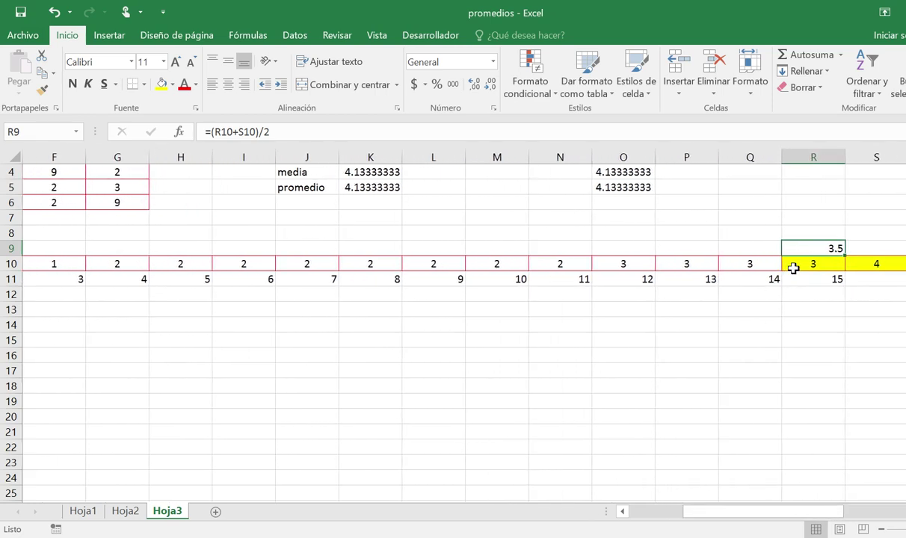
left_click_drag(808, 246, 869, 263)
left_click(758, 309)
scroll(758, 309, "up", 1)
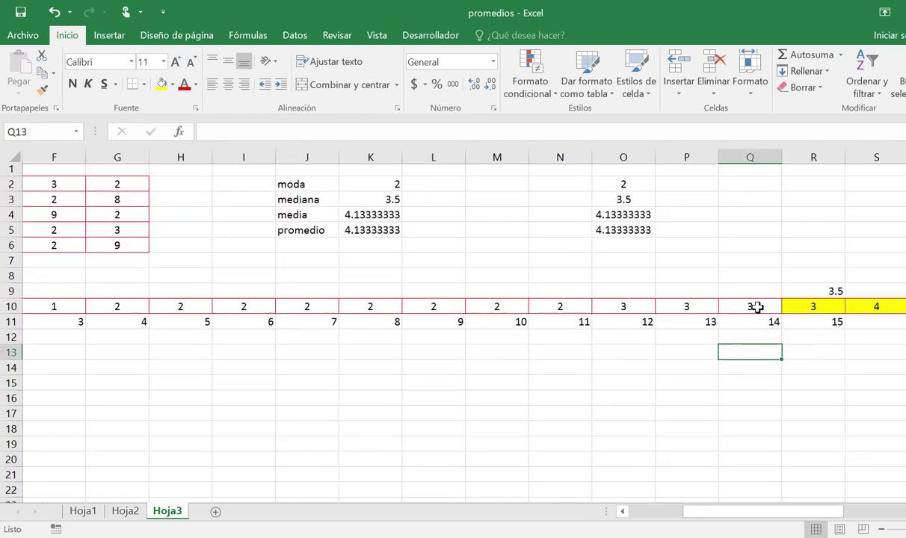
left_click(298, 216)
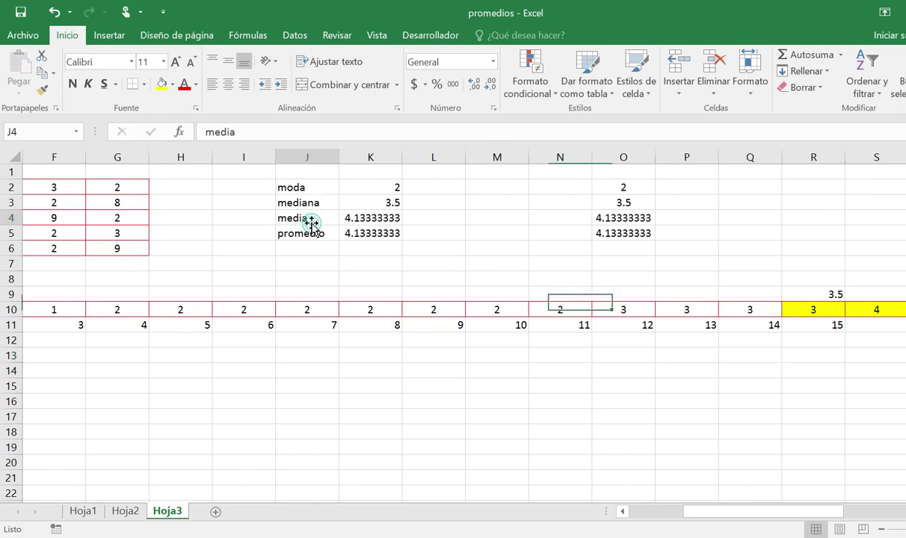
left_click(353, 217)
left_click(380, 203)
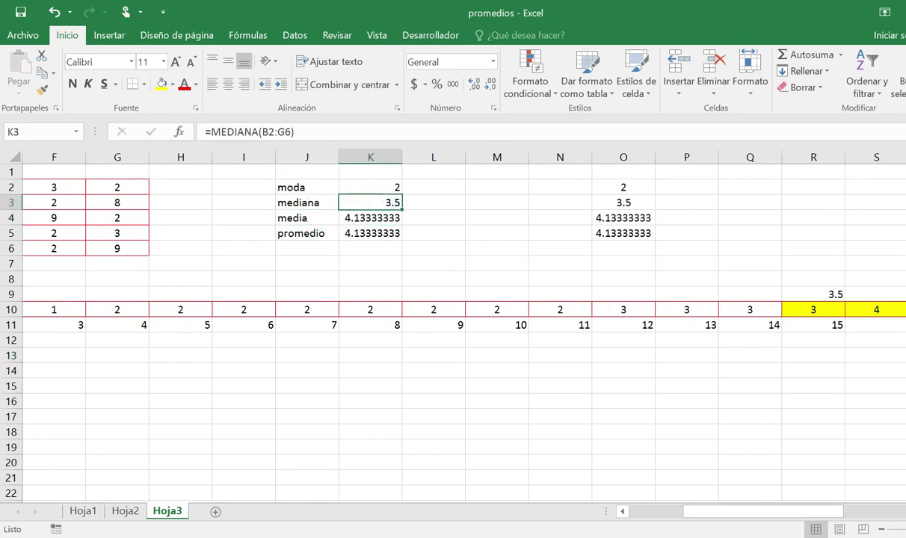
Step: Review the sorted column B list, the highlighted middle values R10:S10 with their average in R9, and the original table
left_click_drag(733, 511, 540, 513)
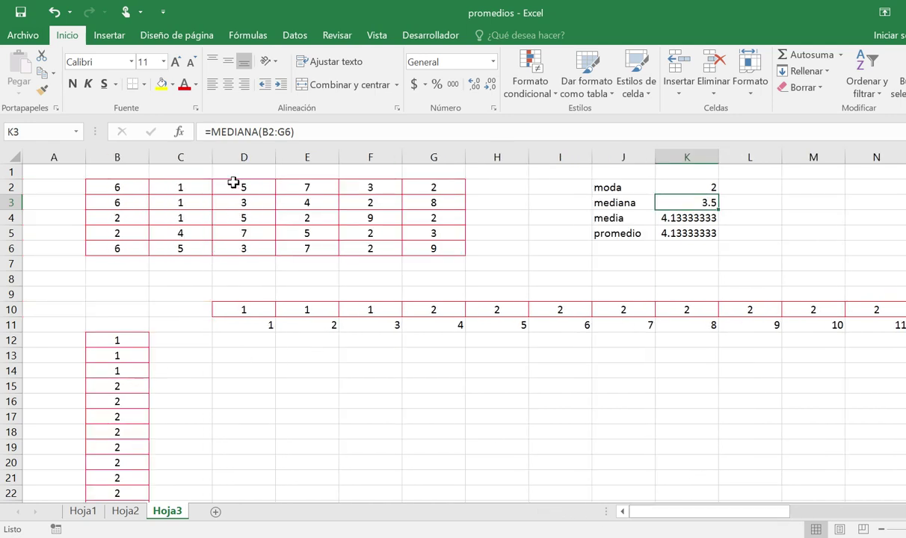
left_click_drag(118, 337, 116, 492)
scroll(128, 389, "down", 3)
scroll(117, 347, "up", 3)
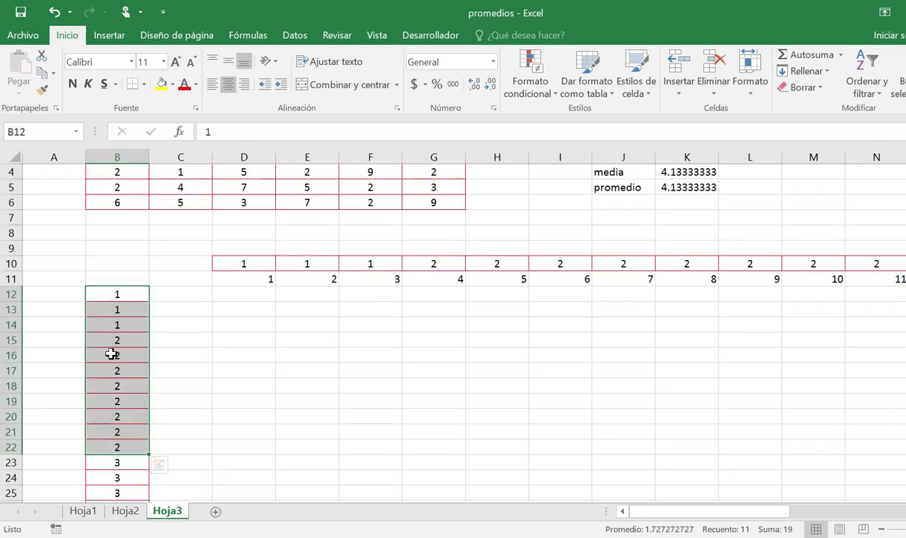
scroll(216, 368, "up", 1)
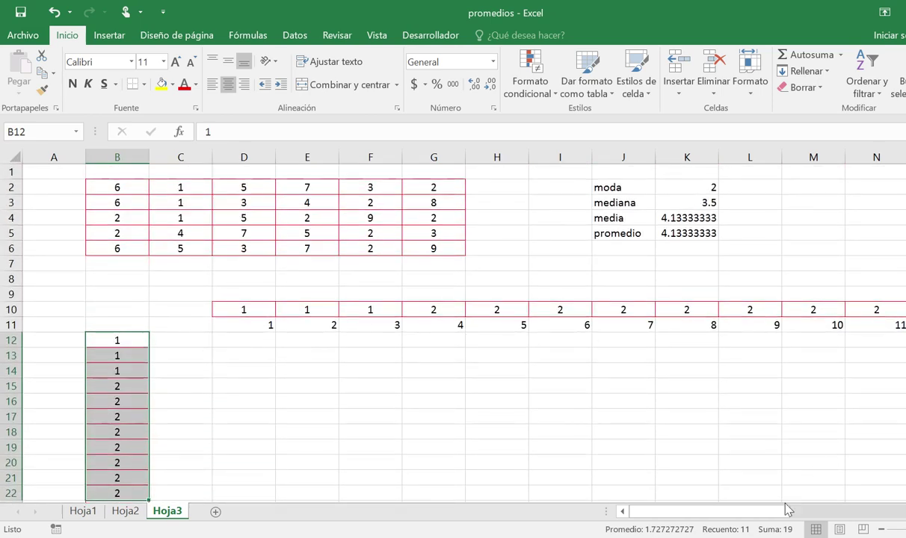
left_click_drag(748, 514, 821, 512)
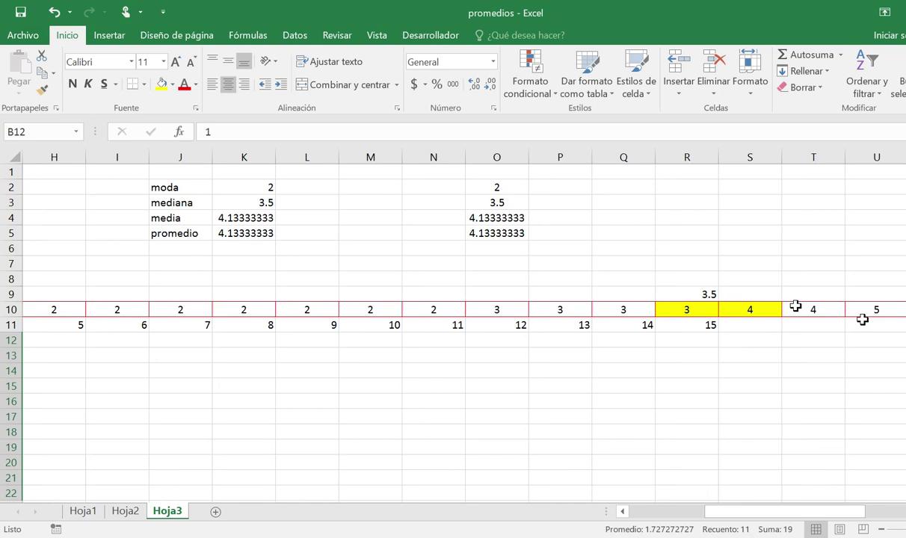
left_click(721, 309)
left_click(688, 312)
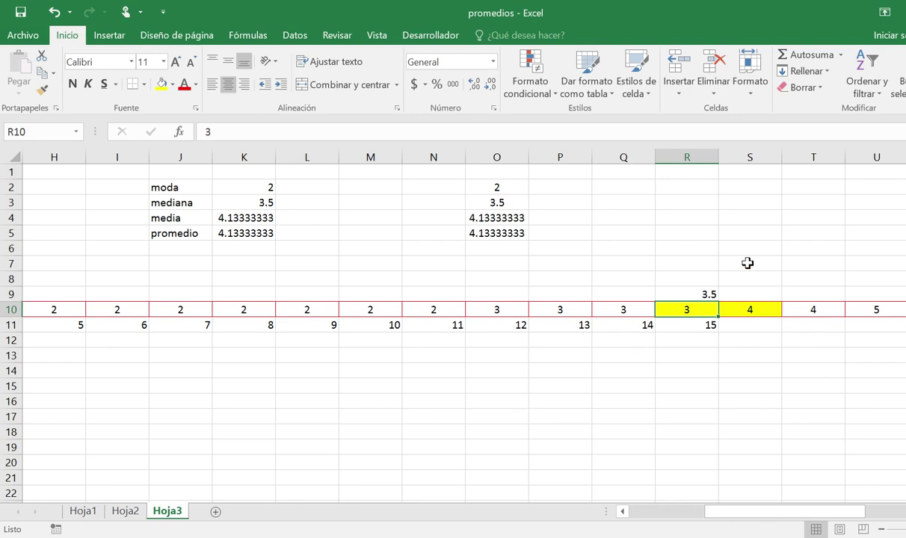
left_click_drag(819, 511, 797, 511)
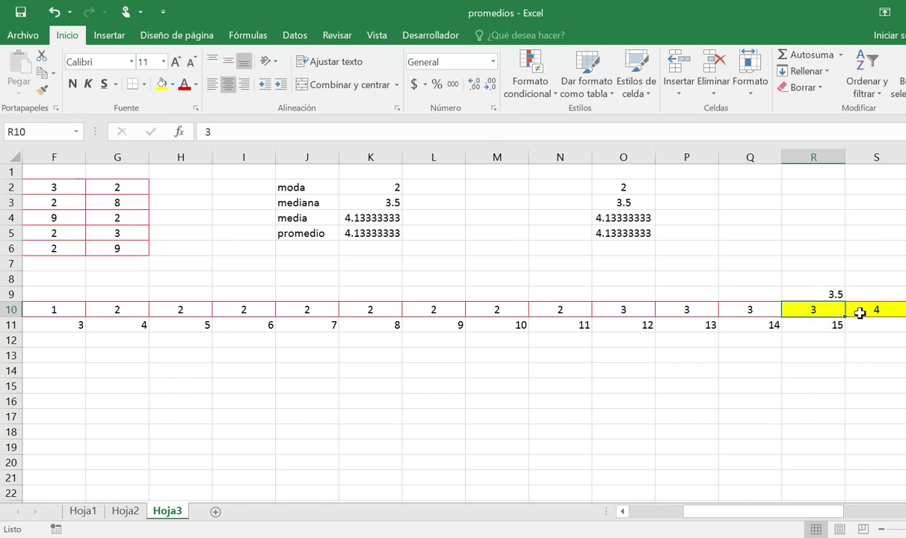
left_click_drag(822, 290, 867, 325)
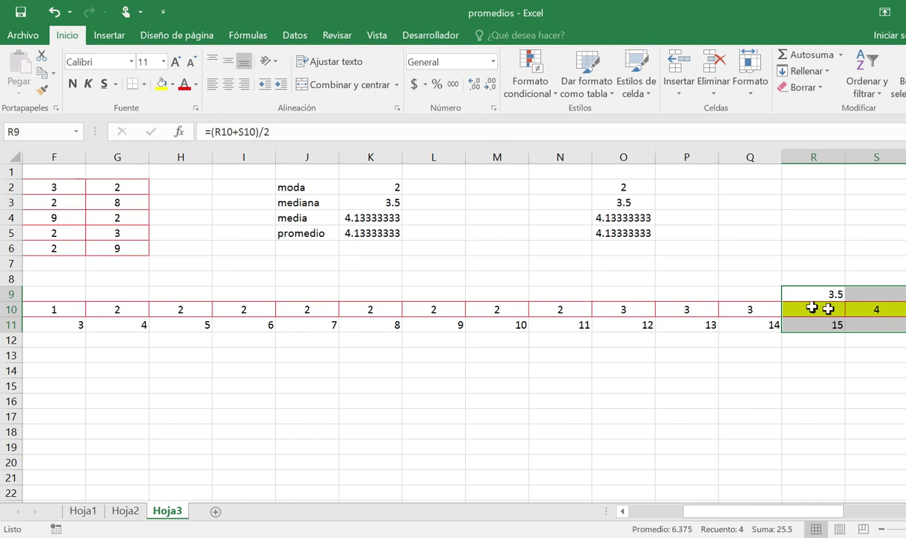
left_click(869, 307)
left_click(805, 308)
left_click(677, 386)
left_click_drag(805, 514, 654, 511)
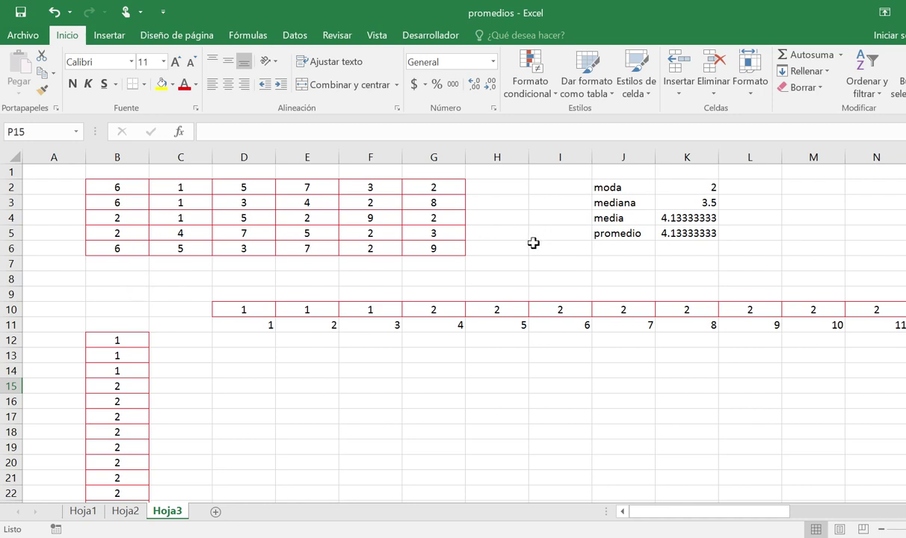
left_click(356, 387)
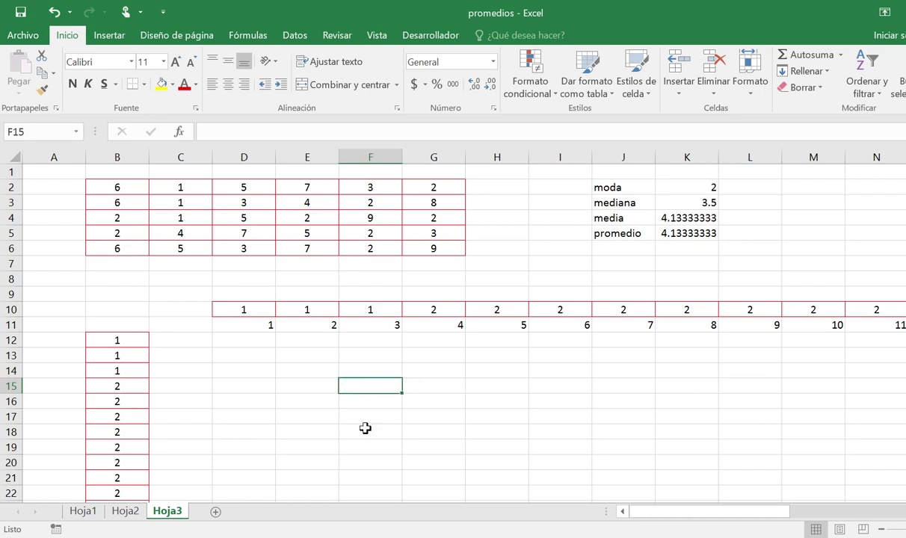